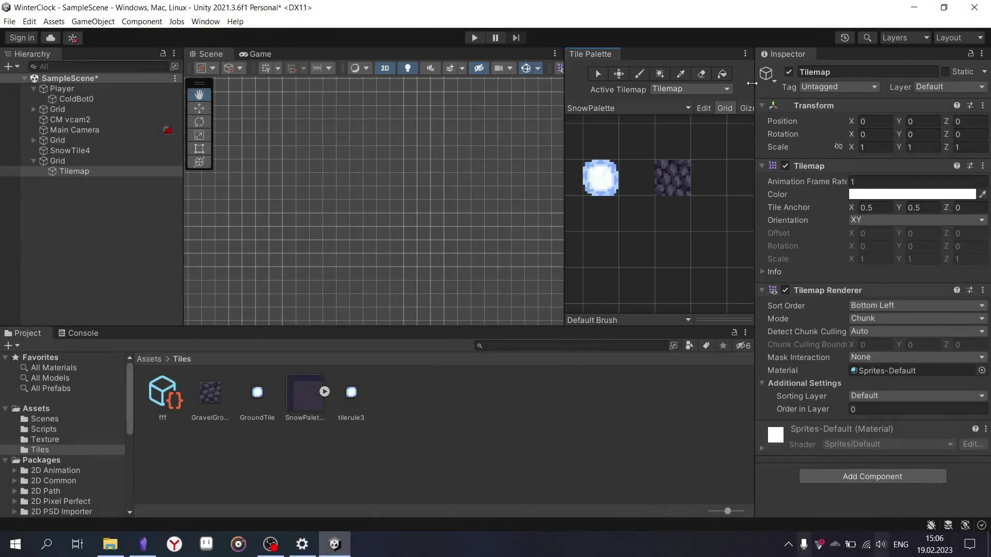
# Add tilerule3 to the SnowPalette and pick it with the Picker tool.
pyautogui.moveTo(346, 402); pyautogui.dragTo(638, 284)
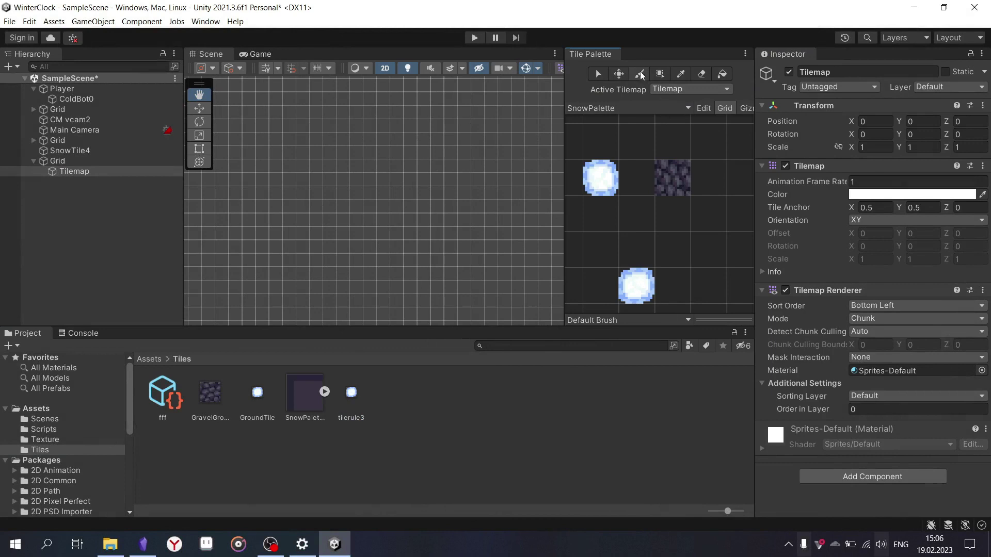
pyautogui.click(680, 73)
pyautogui.click(638, 294)
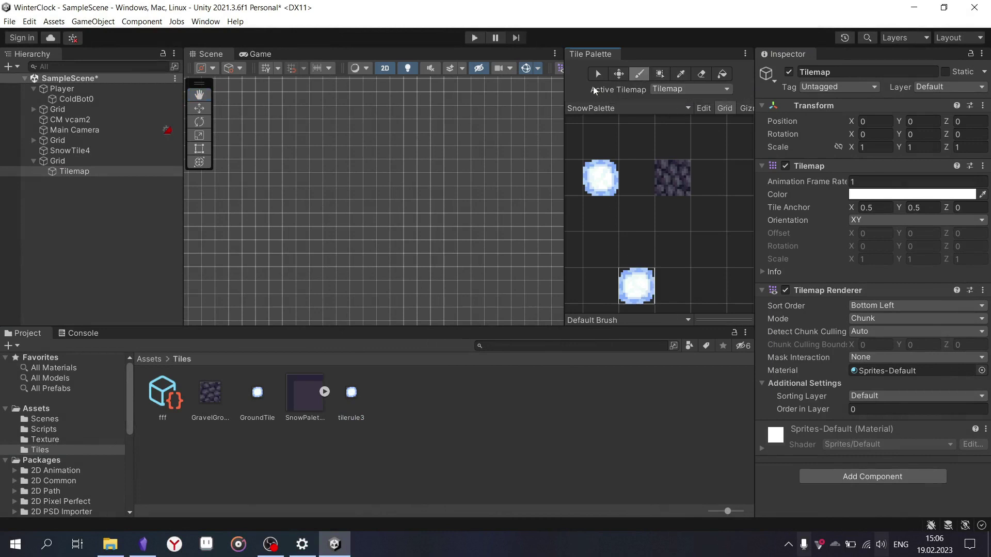
# Paint a large snow blob on the ground tilemap, extending its left and bottom edges.
pyautogui.moveTo(384, 195)
pyautogui.mouseDown()
pyautogui.moveTo(427, 207)
pyautogui.moveTo(411, 187)
pyautogui.mouseUp()
pyautogui.scroll(5, 408, 180)
pyautogui.moveTo(397, 150)
pyautogui.mouseDown()
pyautogui.moveTo(344, 171)
pyautogui.moveTo(350, 231)
pyautogui.moveTo(372, 255)
pyautogui.moveTo(451, 255)
pyautogui.mouseUp()
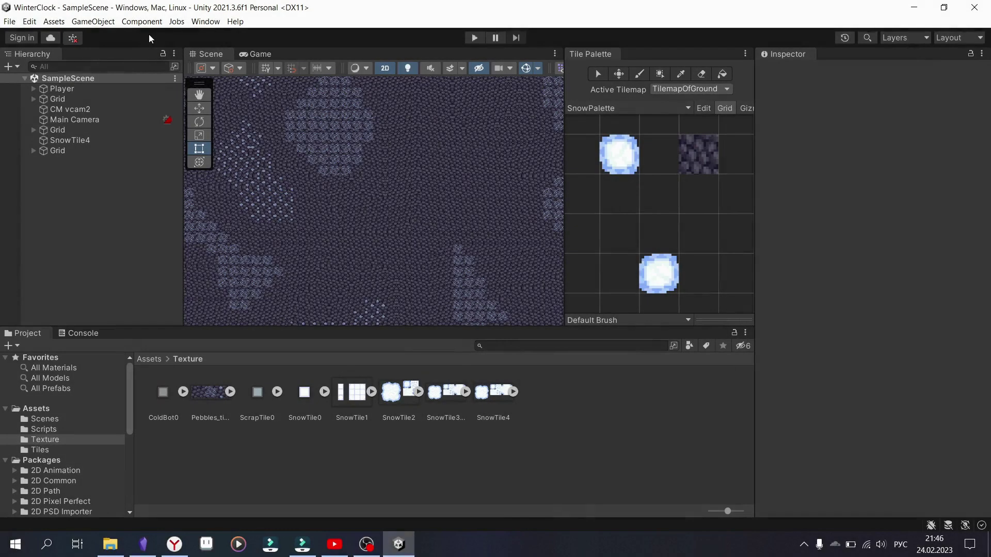
# Open the Package Manager and search the packages for 'ti'.
pyautogui.click(204, 21)
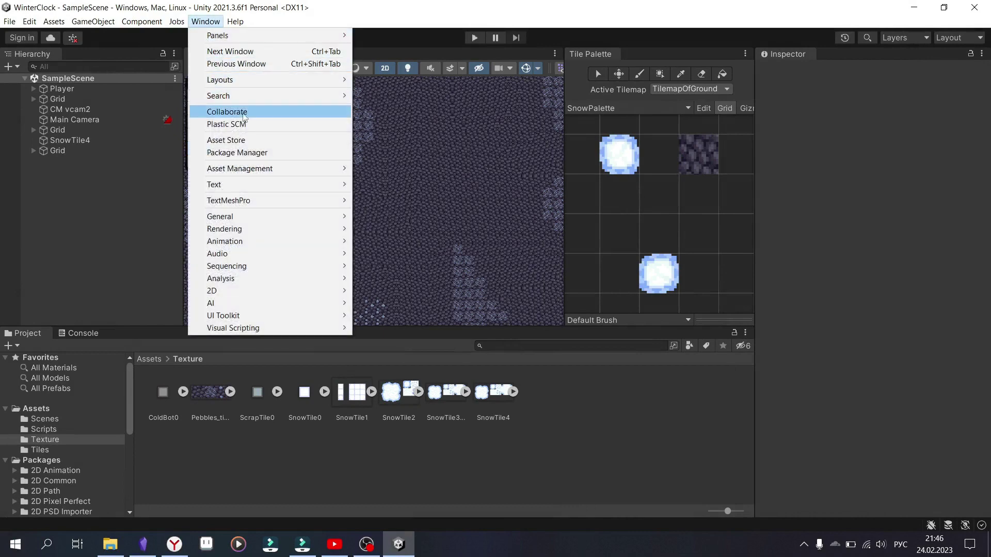
pyautogui.click(292, 153)
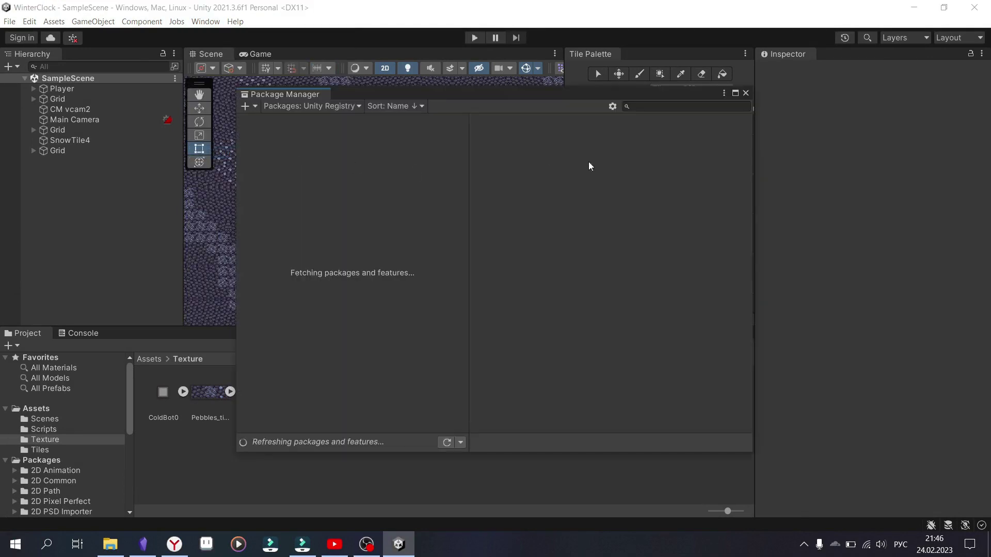
pyautogui.click(652, 106)
pyautogui.hotkey('alt', 'shift')
pyautogui.write('tile')
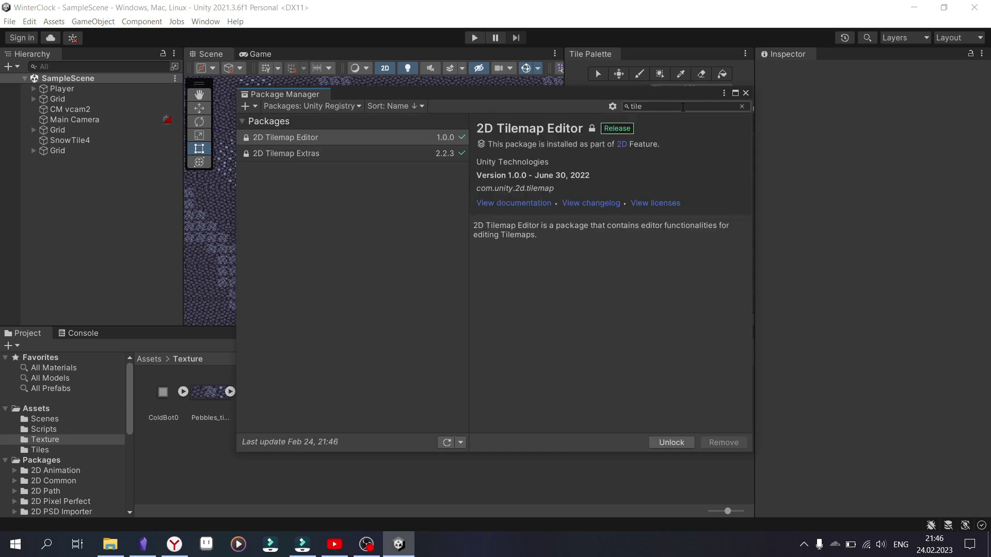
# Review the 2D Tilemap Extras and 2D Tilemap Editor package details.
pyautogui.click(334, 154)
pyautogui.click(348, 138)
pyautogui.click(352, 151)
pyautogui.click(355, 138)
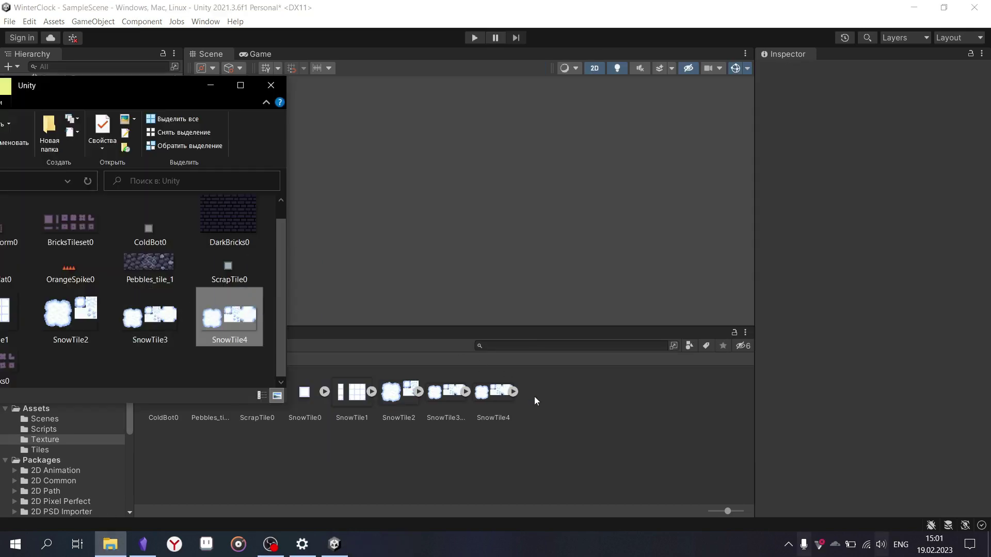
# Back in Unity, drop the SnowTile4 image into the scene next to the snow tiles.
pyautogui.click(534, 383)
pyautogui.moveTo(515, 394); pyautogui.dragTo(452, 247)
pyautogui.scroll(5, 451, 248)
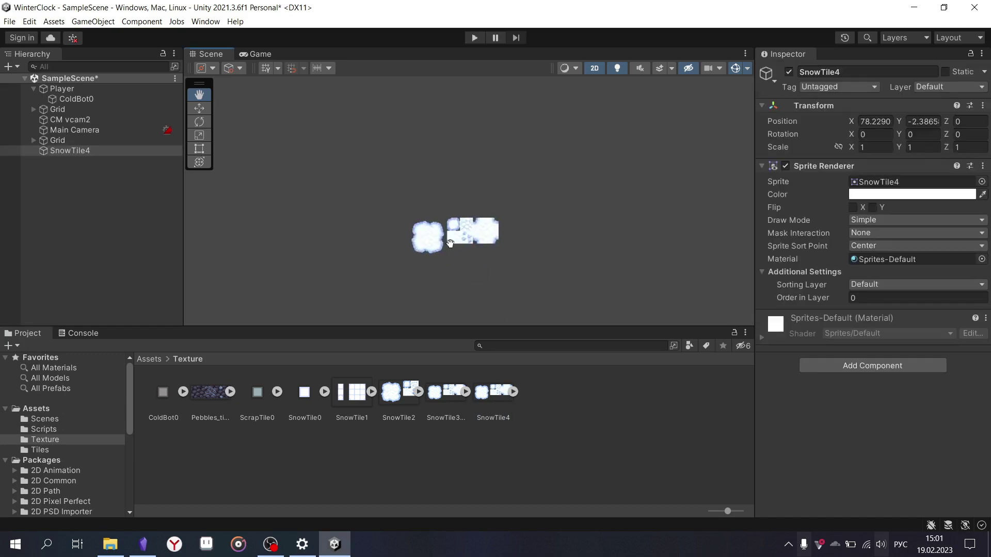
pyautogui.scroll(1, 451, 249)
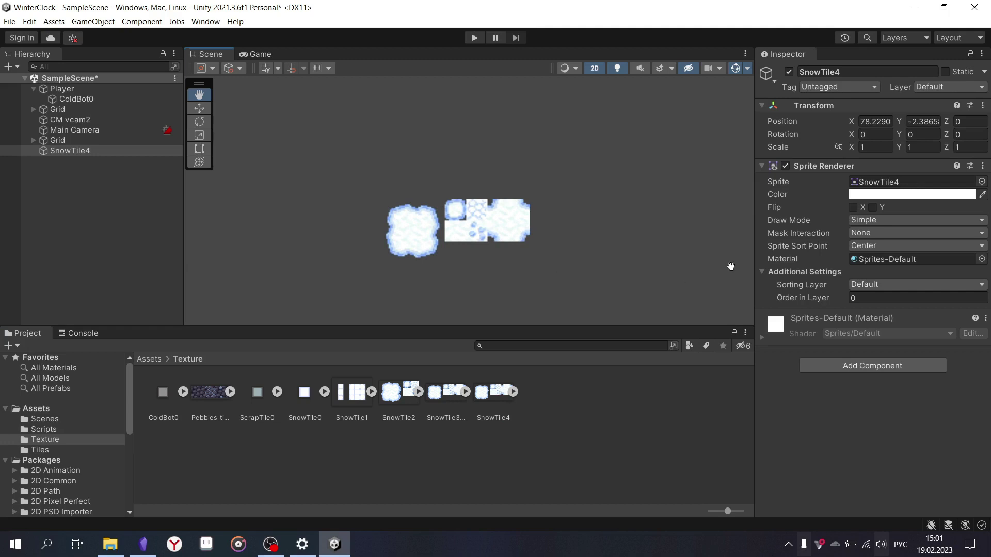
# Import SnowTile4 as Multiple sprites at 16 pixels per unit with Point (no filter), and apply.
pyautogui.click(494, 398)
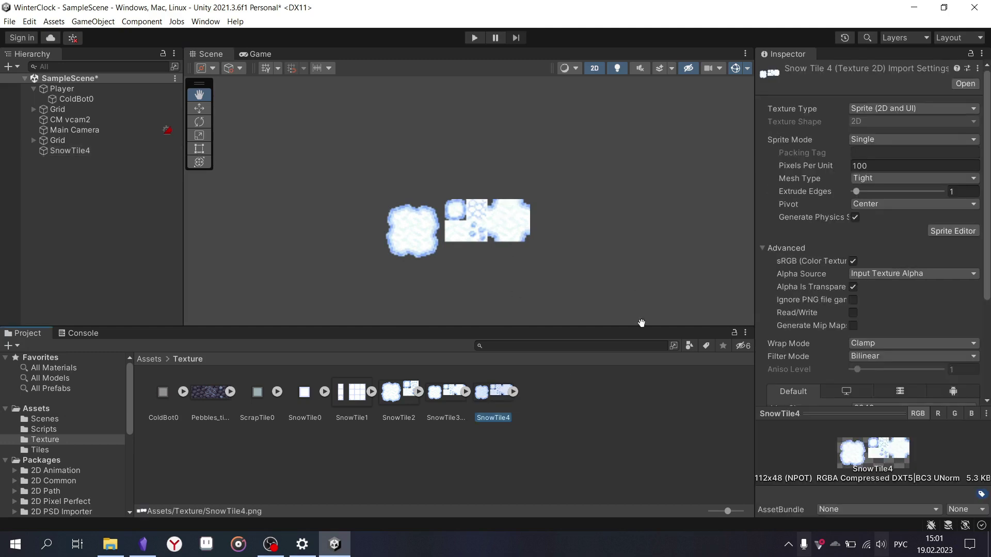
pyautogui.click(883, 139)
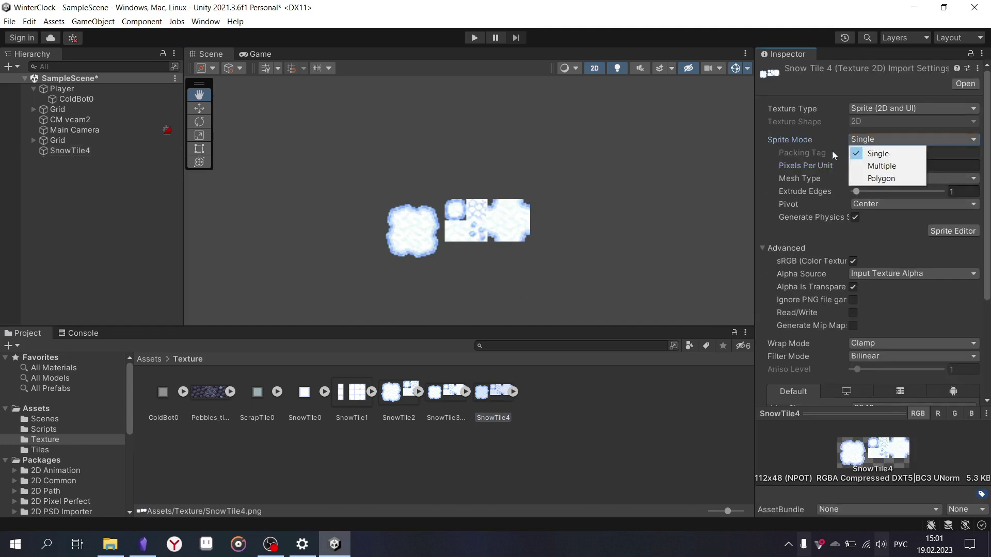
pyautogui.press('Escape')
pyautogui.click(885, 166)
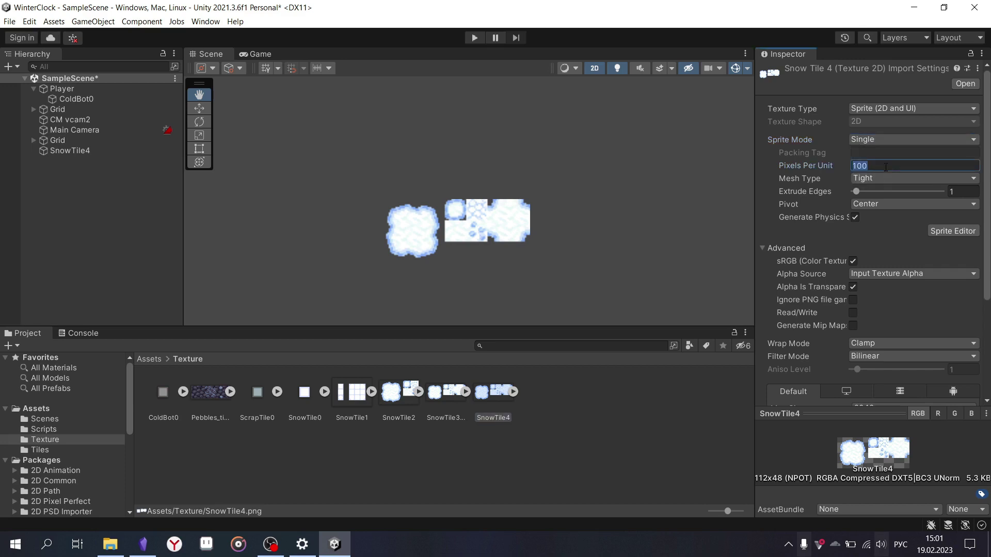
pyautogui.write('16')
pyautogui.click(887, 205)
pyautogui.click(878, 342)
pyautogui.click(879, 354)
pyautogui.scroll(-5, 888, 336)
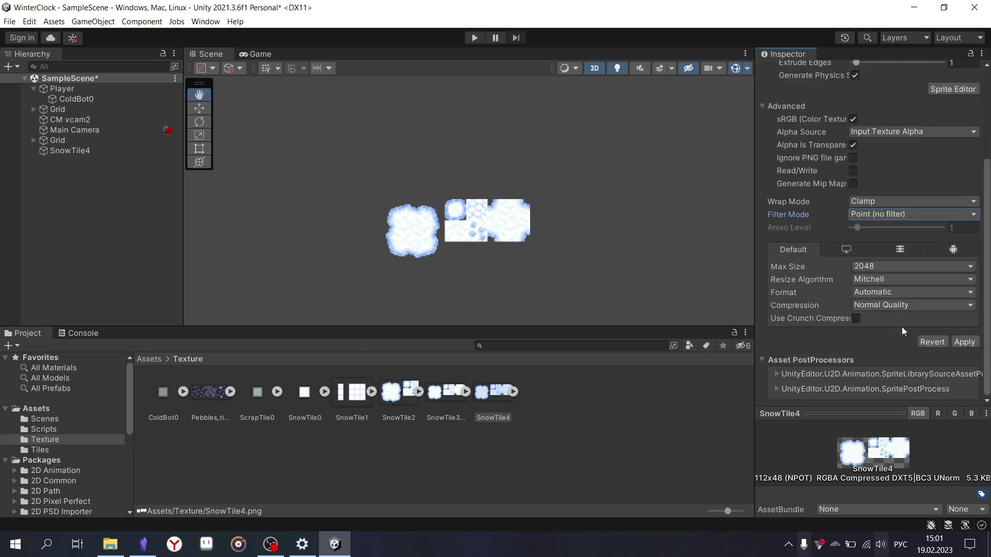
pyautogui.click(963, 343)
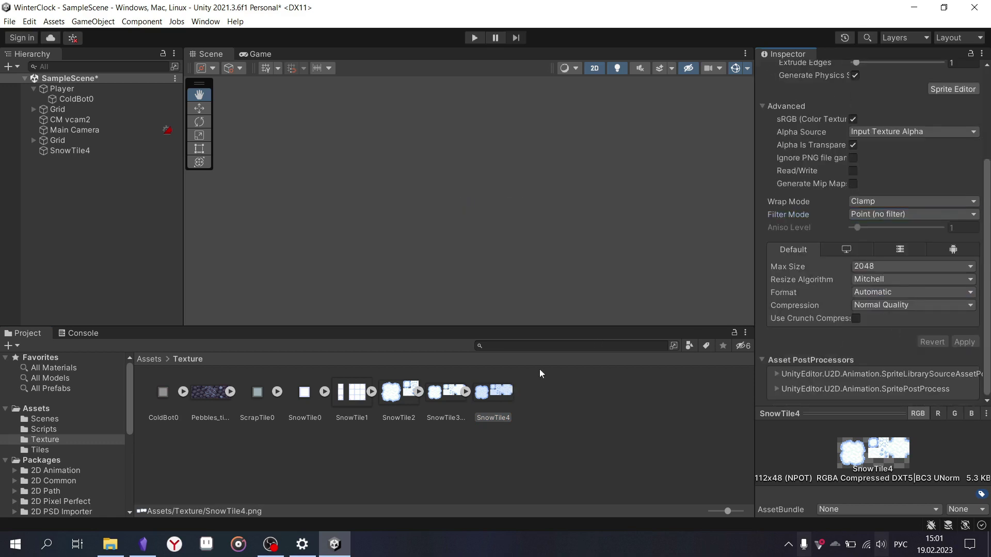
# In the Sprite Editor, slice SnowTile4 by cell size into 16×16 sprites.
pyautogui.click(949, 91)
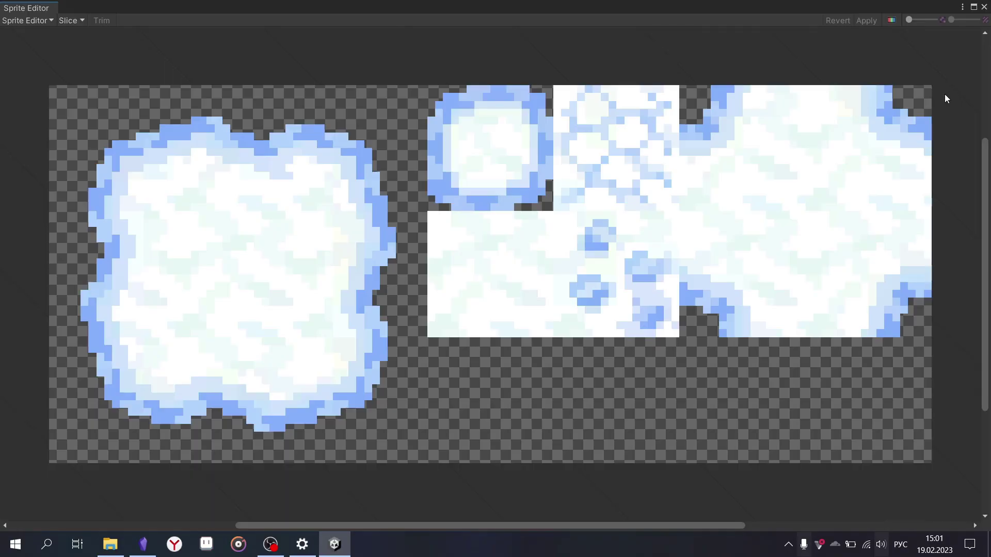
pyautogui.click(67, 20)
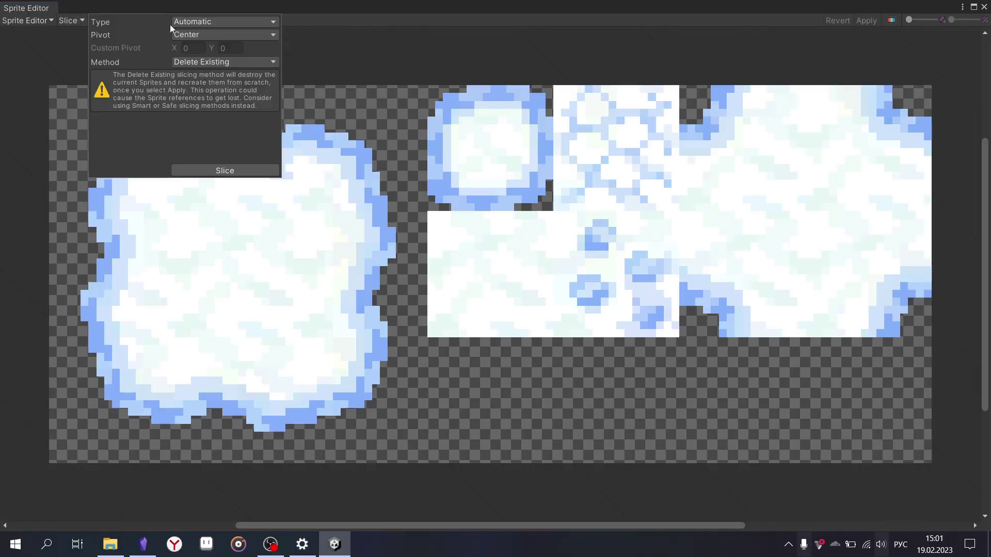
pyautogui.click(193, 35)
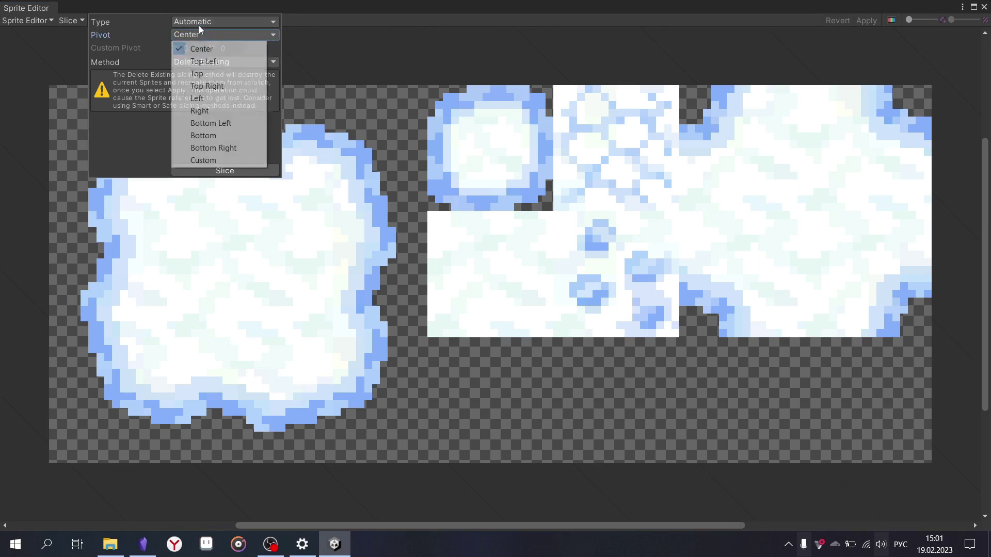
pyautogui.click(199, 22)
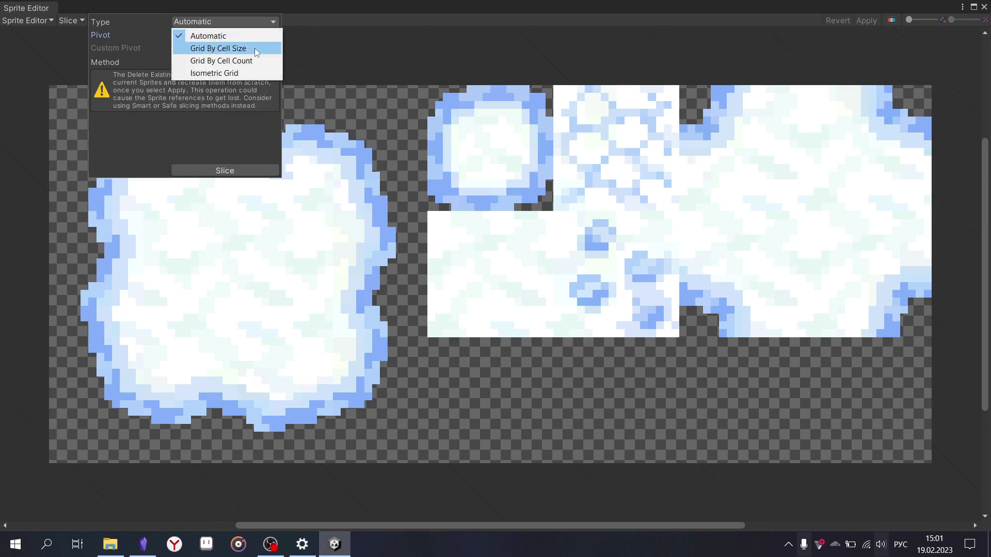
pyautogui.click(222, 49)
pyautogui.click(221, 36)
pyautogui.write('16')
pyautogui.click(253, 38)
pyautogui.write('16')
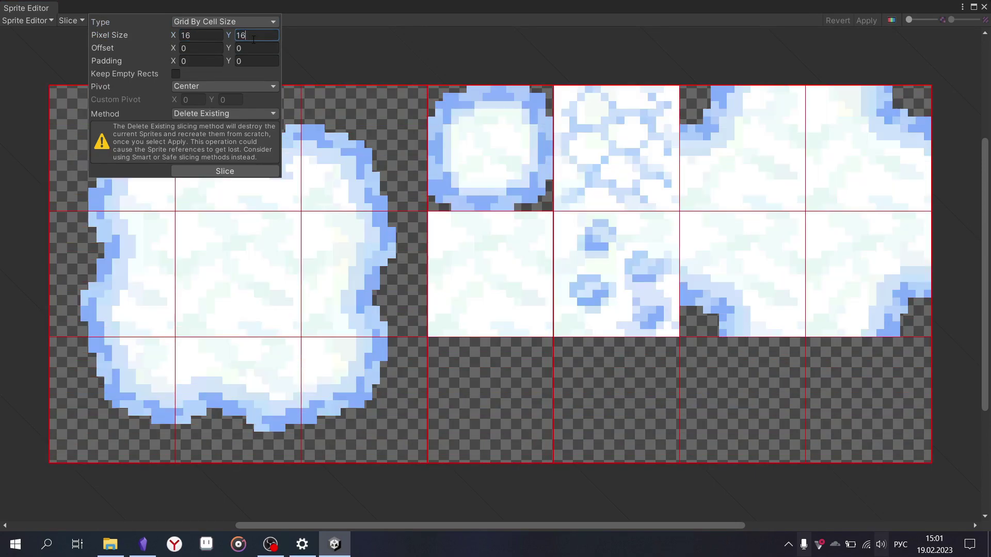
pyautogui.click(219, 171)
pyautogui.click(323, 44)
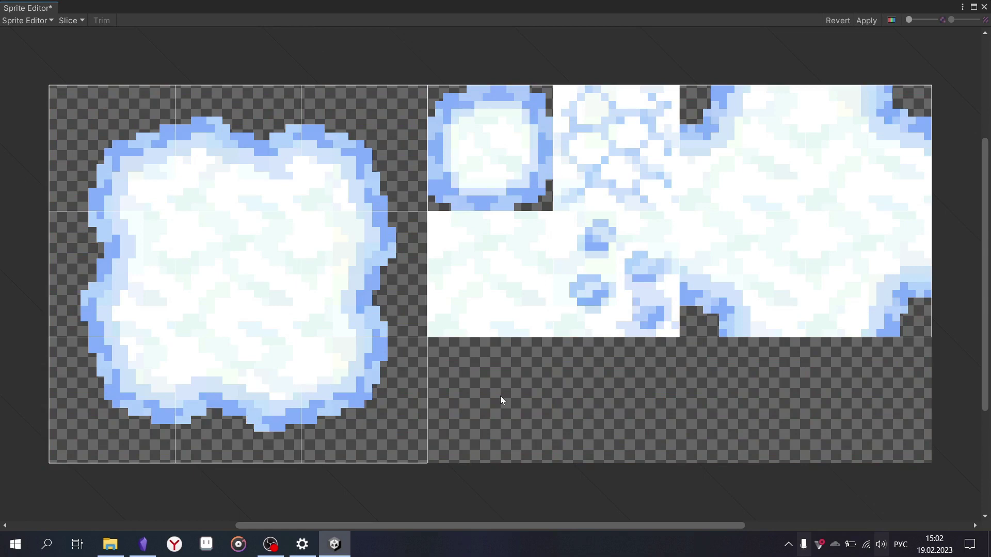
# Inspect several of the new slices, then close the Sprite Editor and save the changes.
pyautogui.click(628, 320)
pyautogui.click(534, 300)
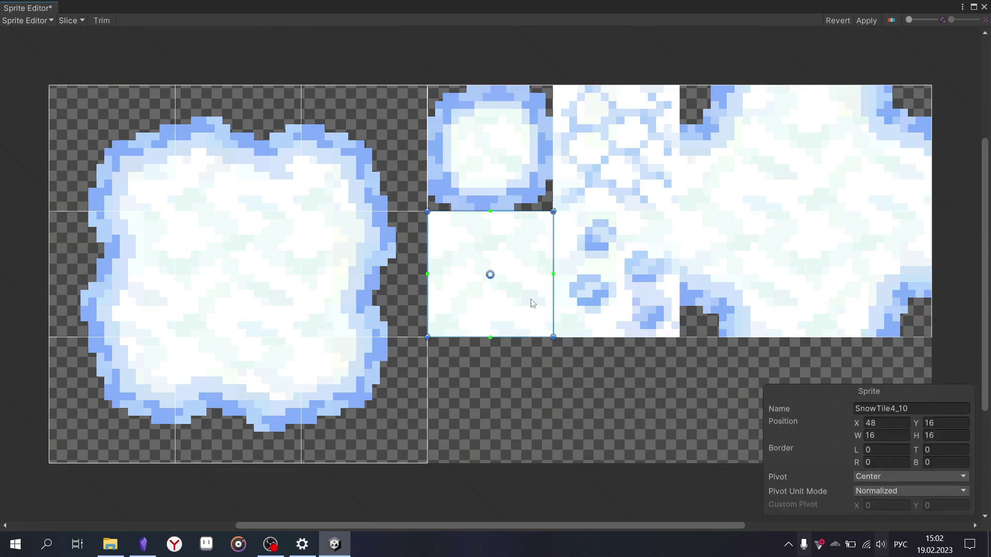
pyautogui.click(521, 182)
pyautogui.click(597, 171)
pyautogui.click(679, 393)
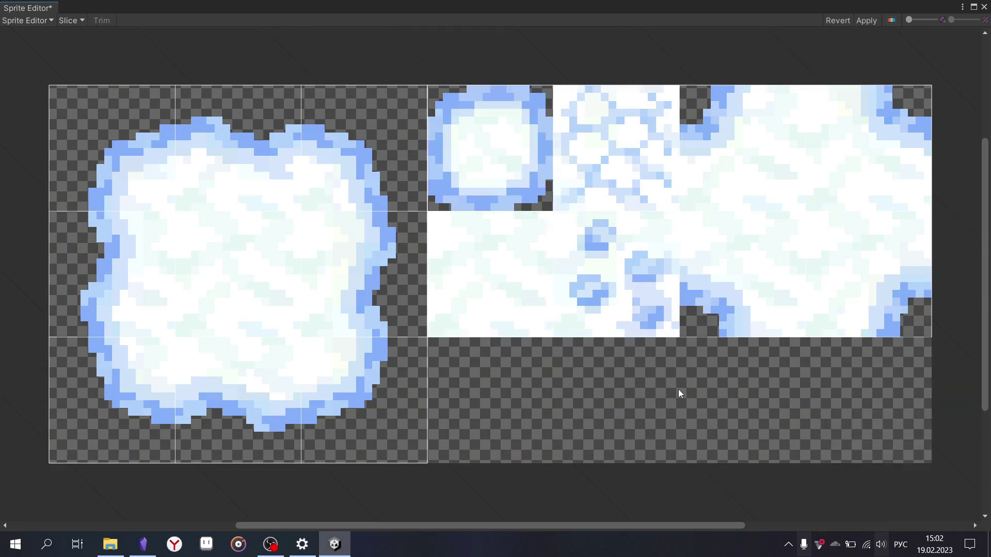
pyautogui.click(983, 7)
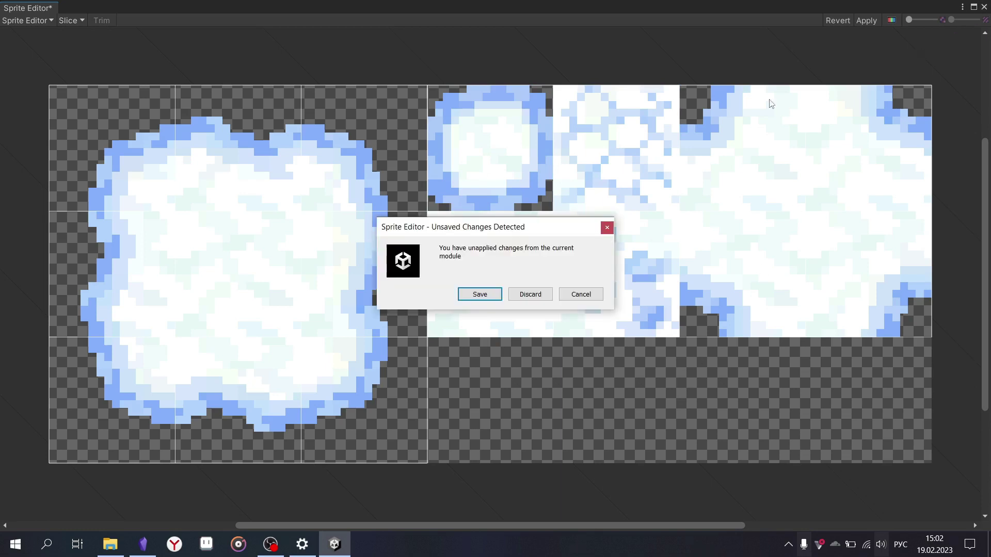
pyautogui.click(479, 295)
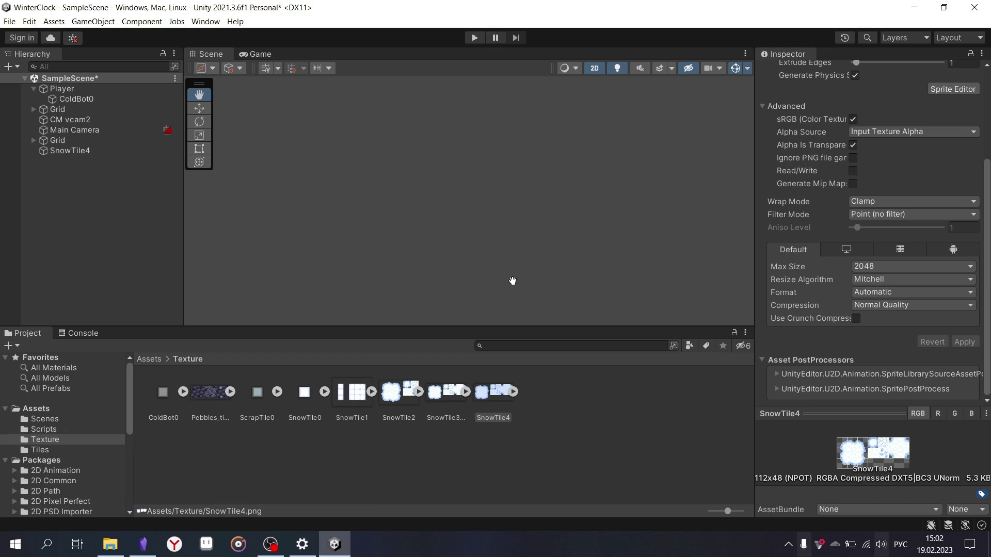
# Expand SnowTile4, step through its sliced sprites, then collapse it and deselect.
pyautogui.click(514, 391)
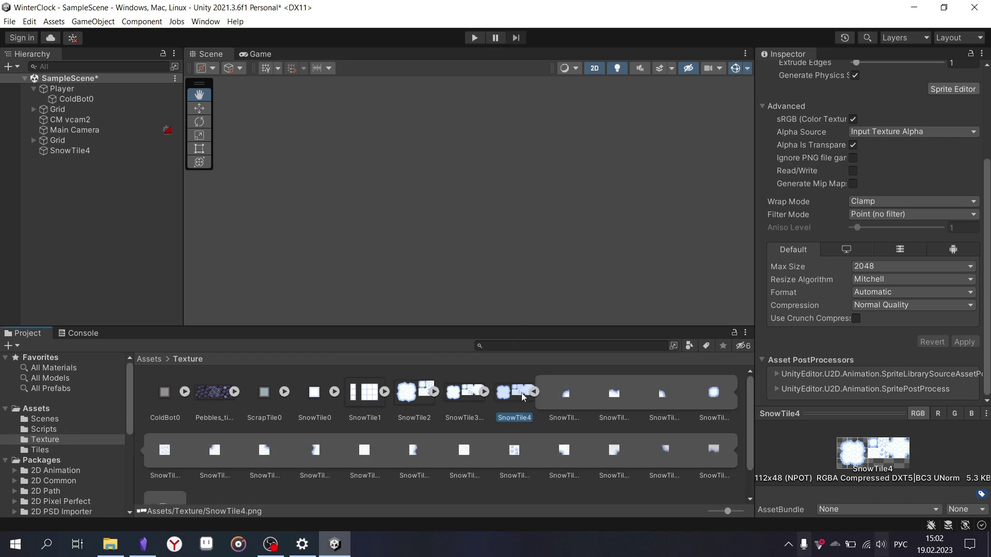
pyautogui.click(619, 406)
pyautogui.press('Right')
pyautogui.press('Down')
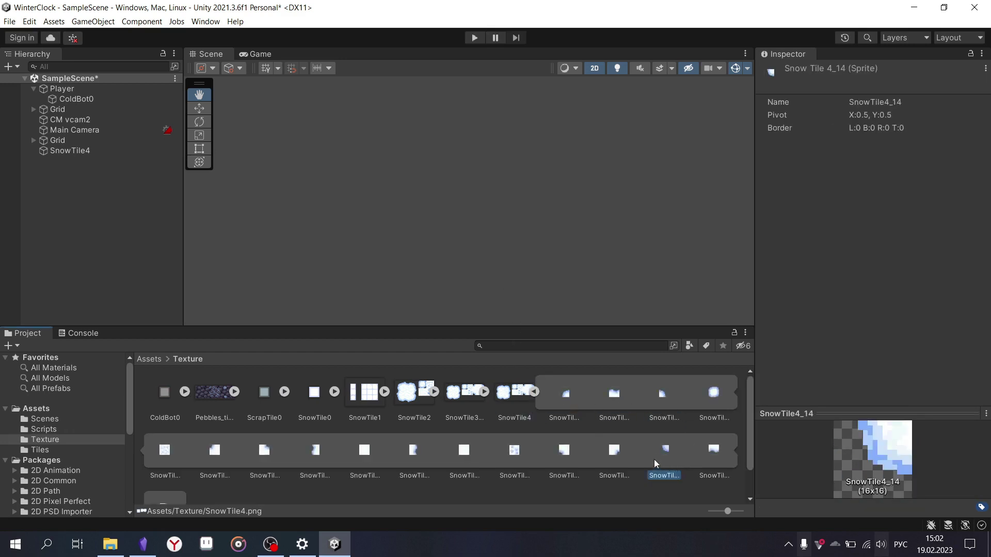
pyautogui.press('Left')
pyautogui.click(536, 392)
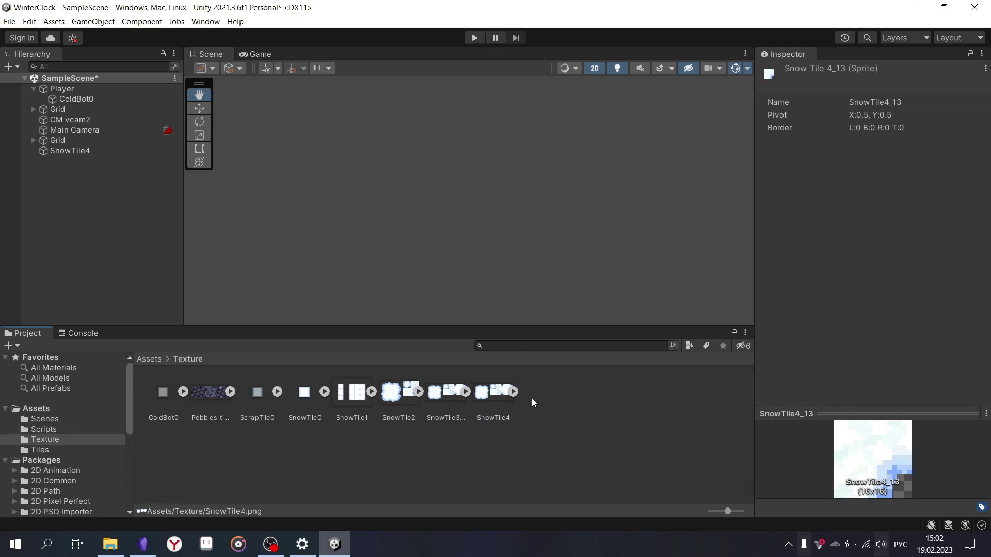
pyautogui.click(525, 391)
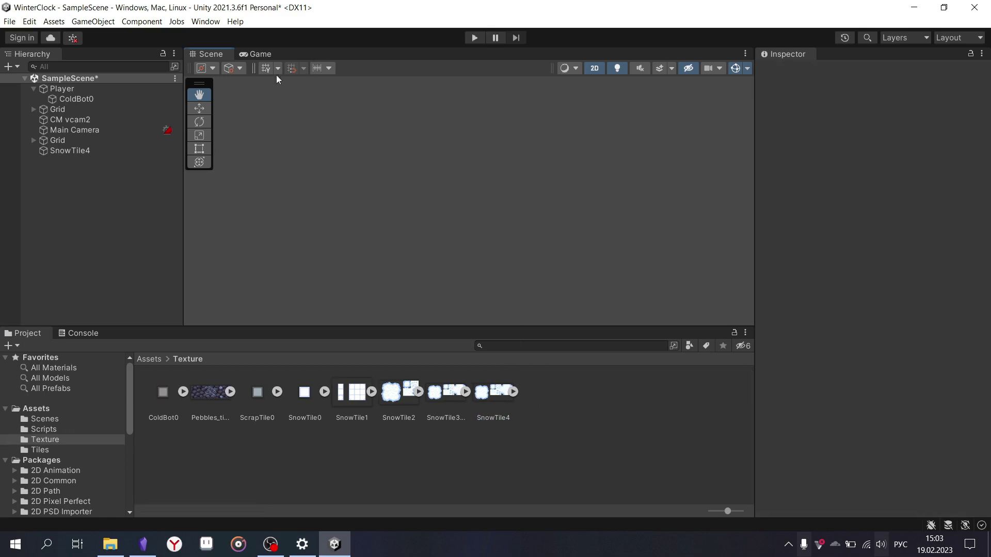
# Add a Rectangular Tilemap under a new Grid in the Hierarchy, then show the Tiles folder.
pyautogui.rightClick(134, 196)
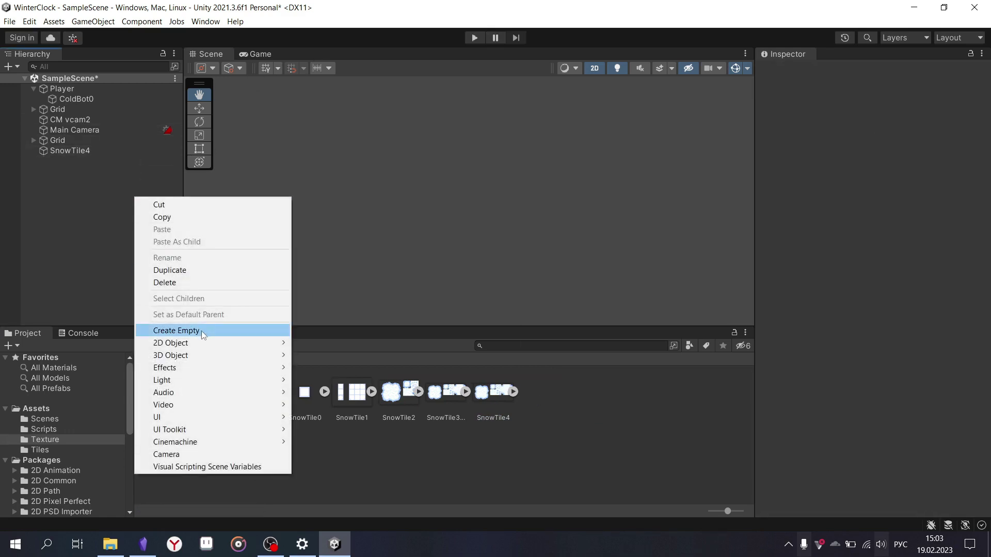
pyautogui.moveTo(205, 344)
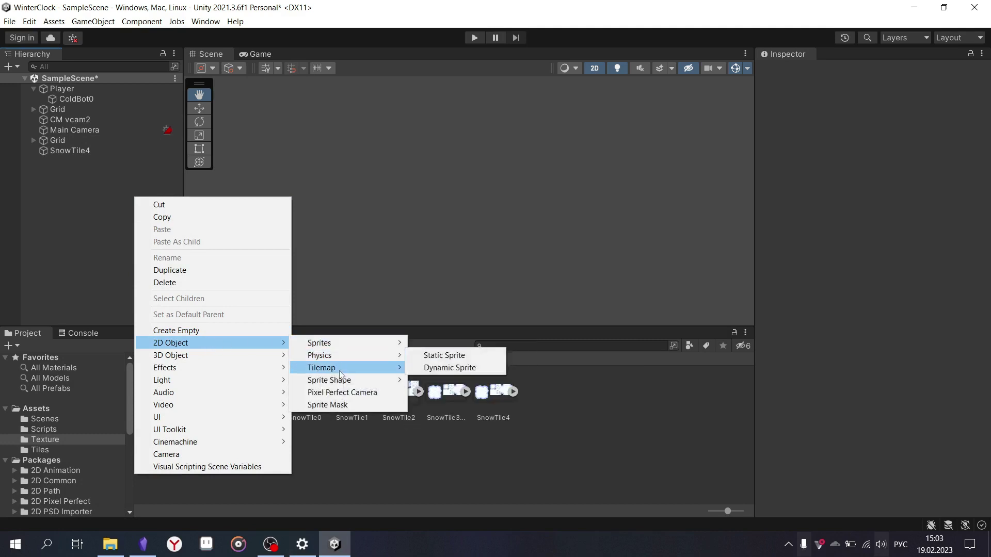
pyautogui.moveTo(341, 372)
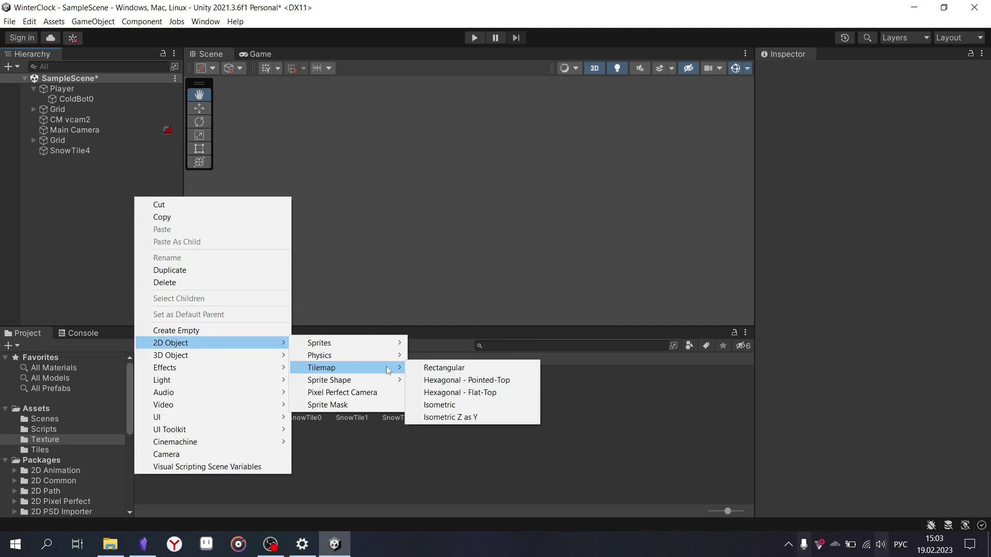
pyautogui.click(434, 368)
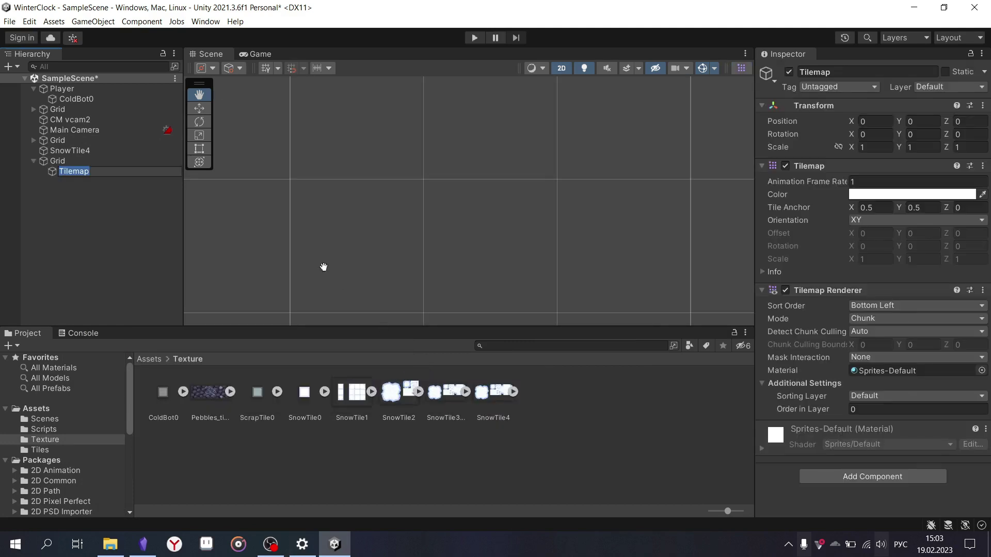
pyautogui.scroll(-10, 311, 216)
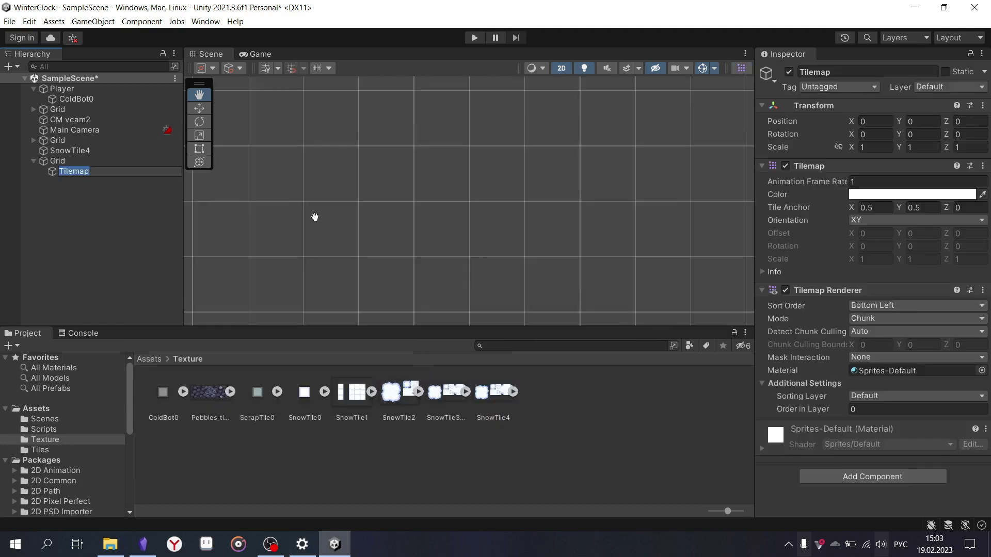
pyautogui.scroll(4, 316, 216)
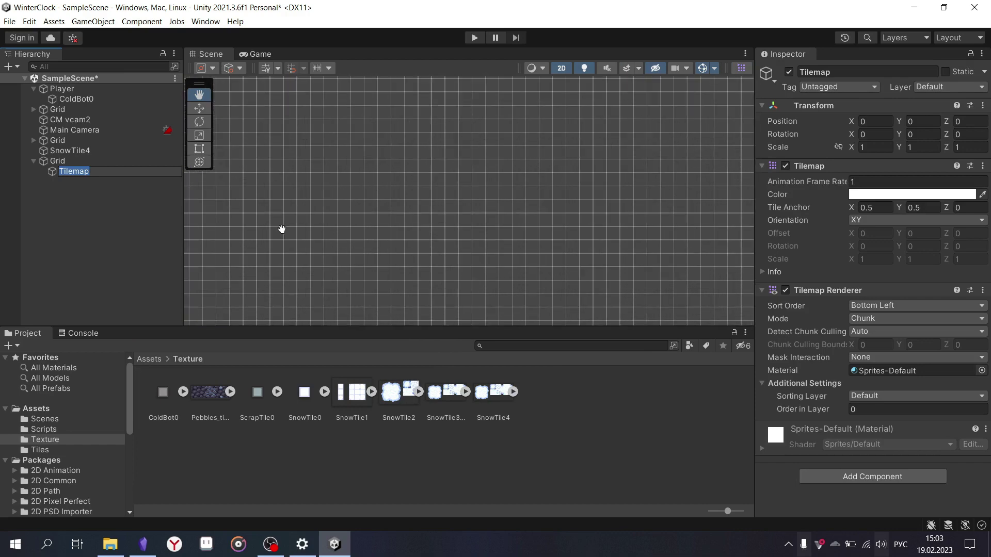
pyautogui.click(141, 214)
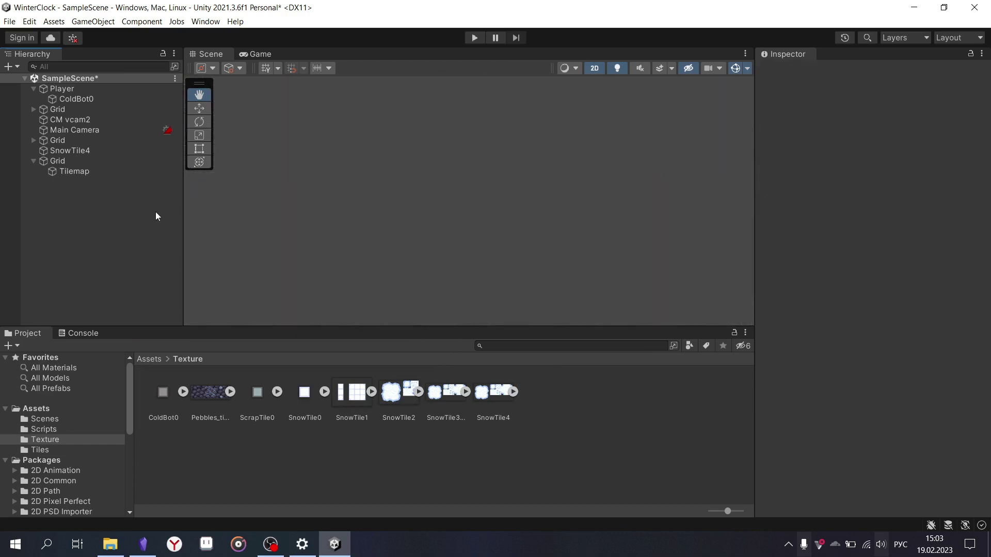
pyautogui.click(40, 450)
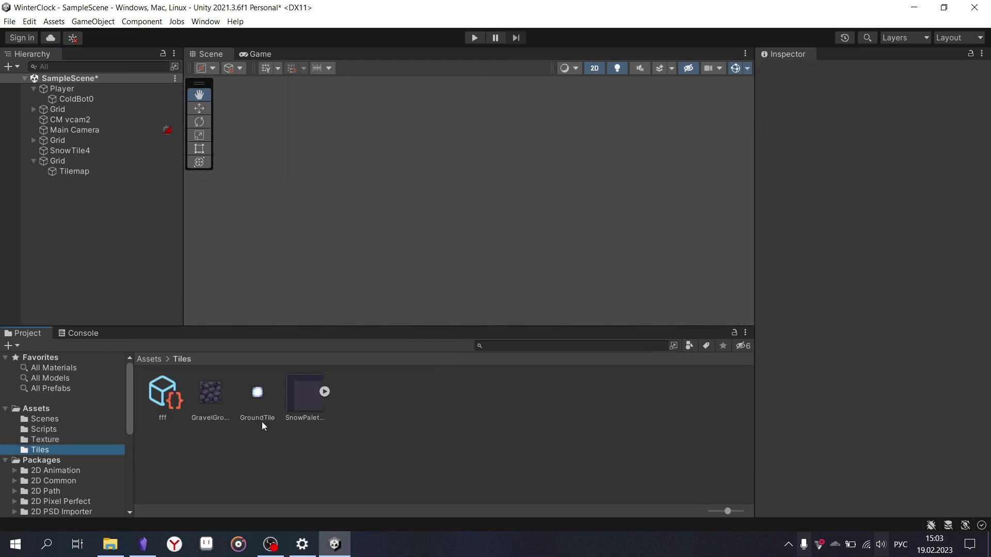
# Create a new Rule Tile in the Tiles folder and name it tilerule3.
pyautogui.rightClick(433, 403)
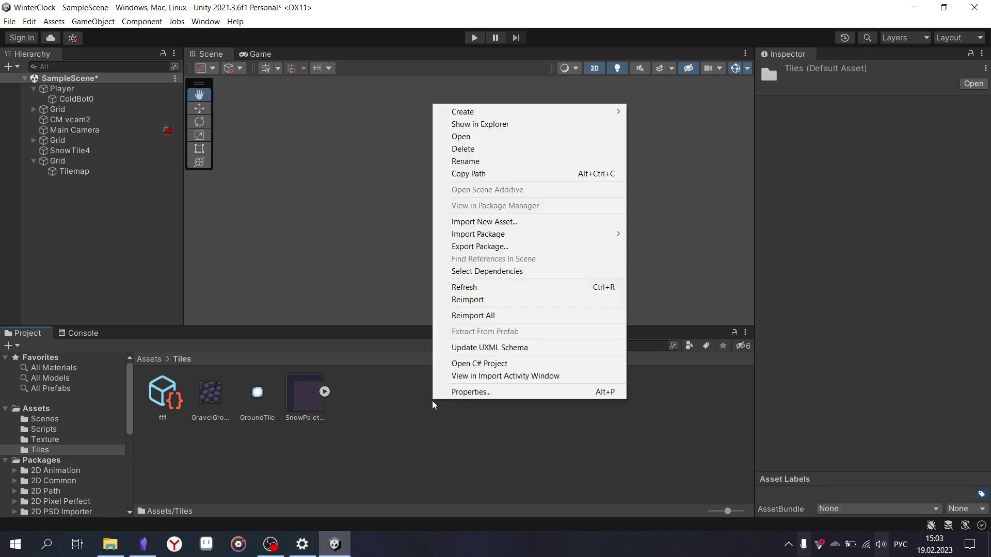
pyautogui.moveTo(582, 114)
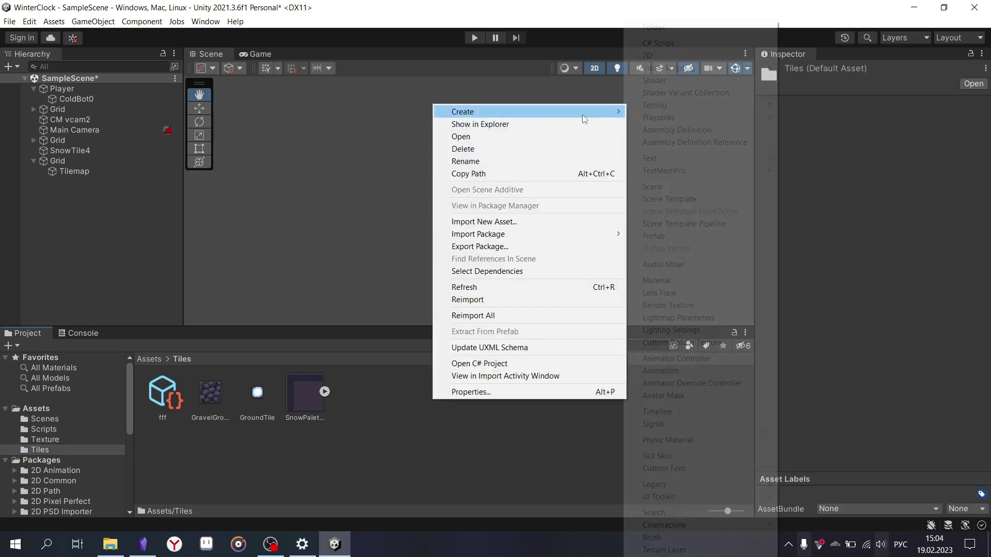
pyautogui.moveTo(695, 52)
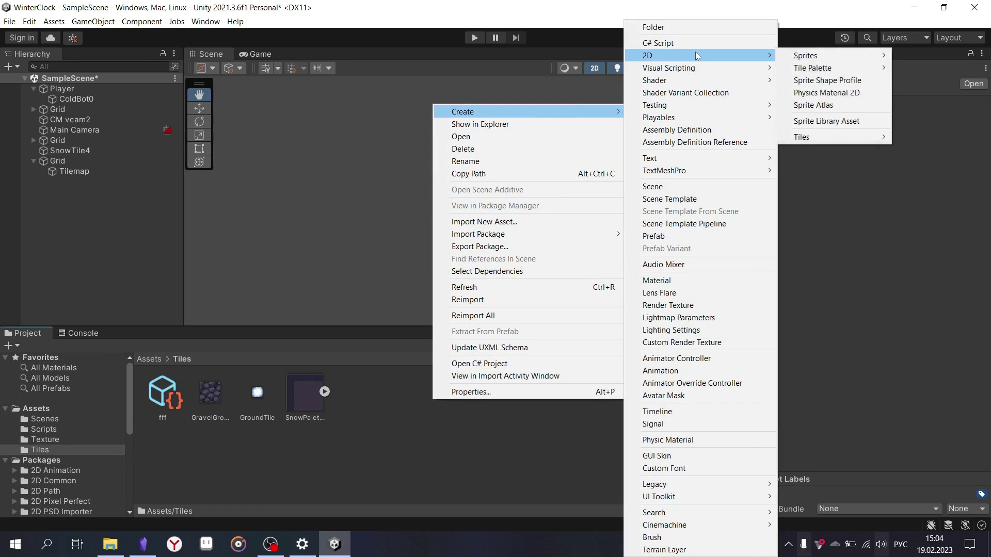
pyautogui.moveTo(857, 137)
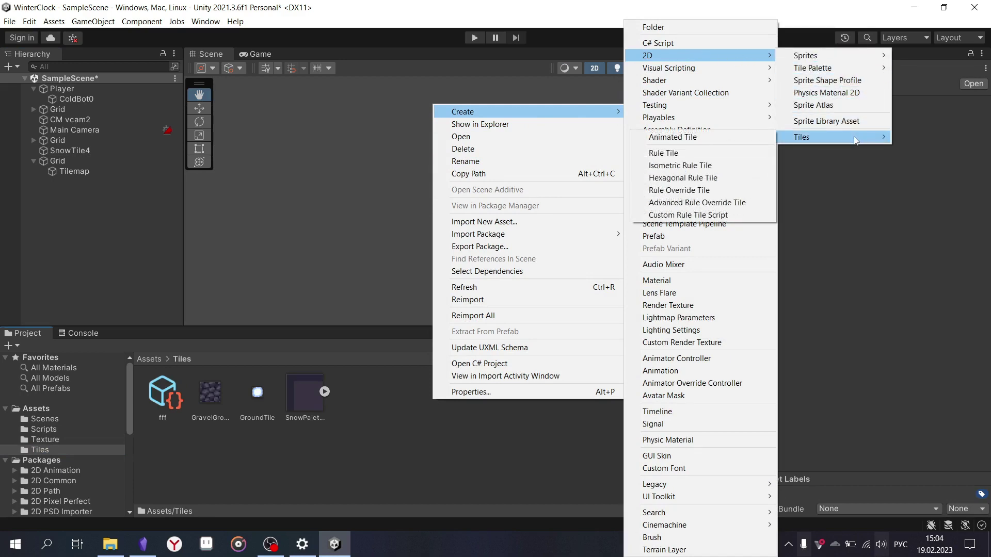
pyautogui.click(693, 155)
pyautogui.hotkey('alt', 'shift')
pyautogui.write('tilerule')
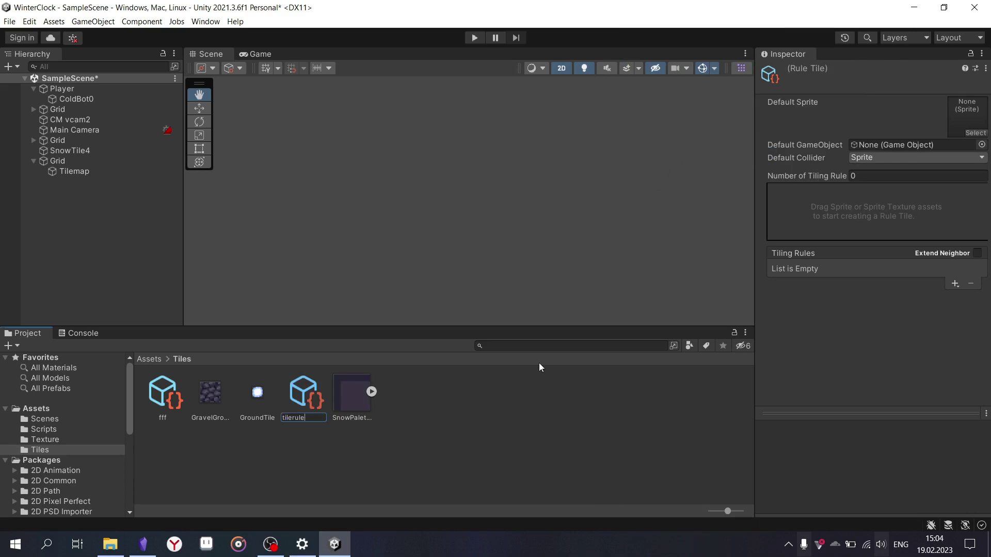
pyautogui.write('3')
pyautogui.press('Return')
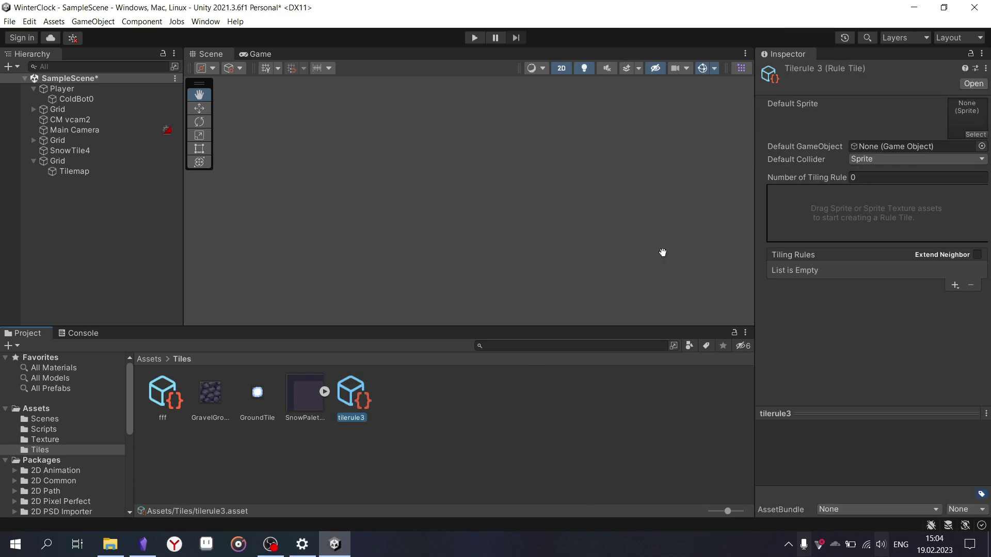
# Assign a rounded SnowTile4 sprite from the Texture folder as tilerule3's Default Sprite.
pyautogui.click(66, 440)
pyautogui.click(513, 392)
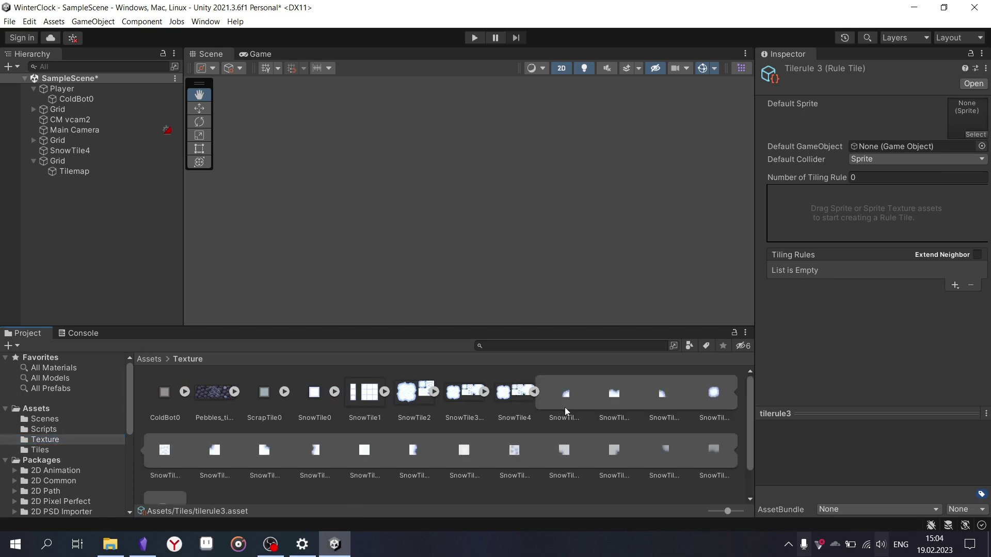
pyautogui.moveTo(884, 227); pyautogui.dragTo(961, 126)
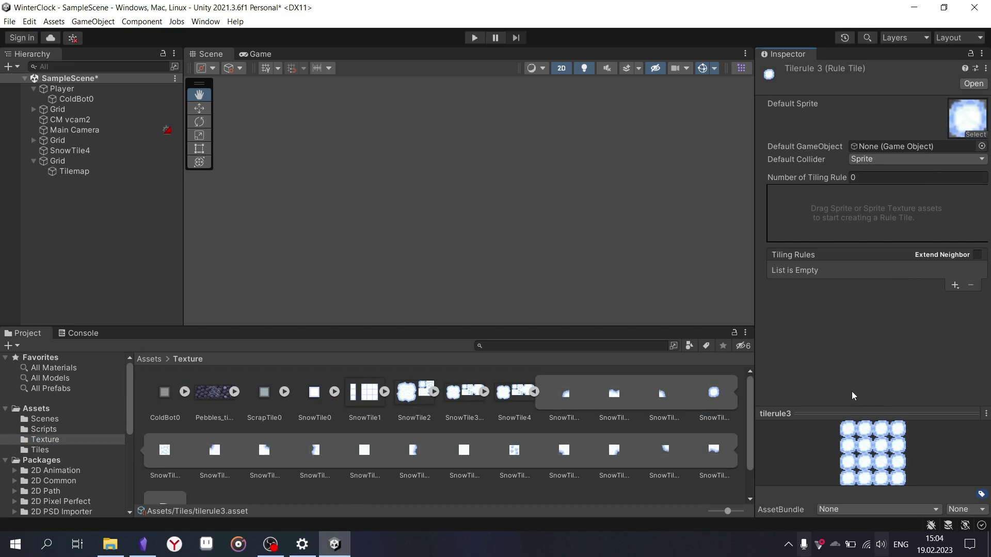
# Add a first rule with a snow sprite that requires no neighbour on any side.
pyautogui.click(953, 287)
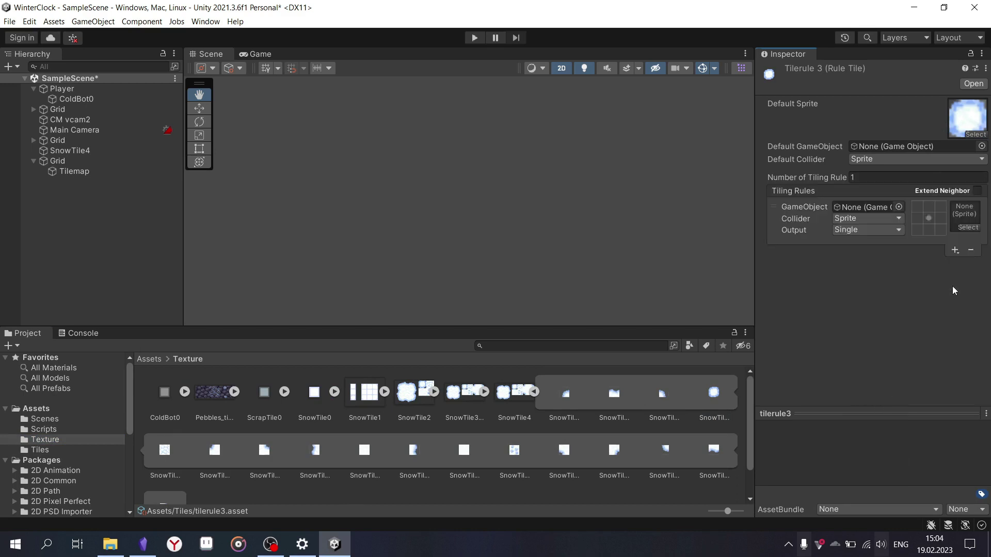
pyautogui.moveTo(713, 393); pyautogui.dragTo(964, 215)
pyautogui.click(929, 229)
pyautogui.click(940, 219)
pyautogui.click(928, 206)
pyautogui.click(916, 218)
pyautogui.click(928, 230)
pyautogui.click(940, 219)
pyautogui.click(929, 206)
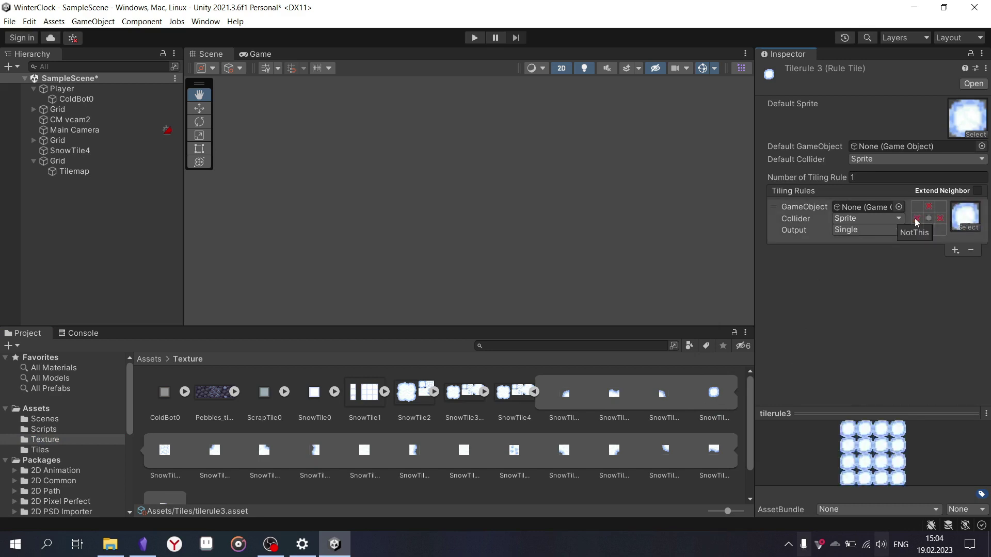
pyautogui.moveTo(461, 450); pyautogui.dragTo(967, 266)
# Add a second rule using the white snow sprite, requiring snow neighbours on all four sides.
pyautogui.click(955, 250)
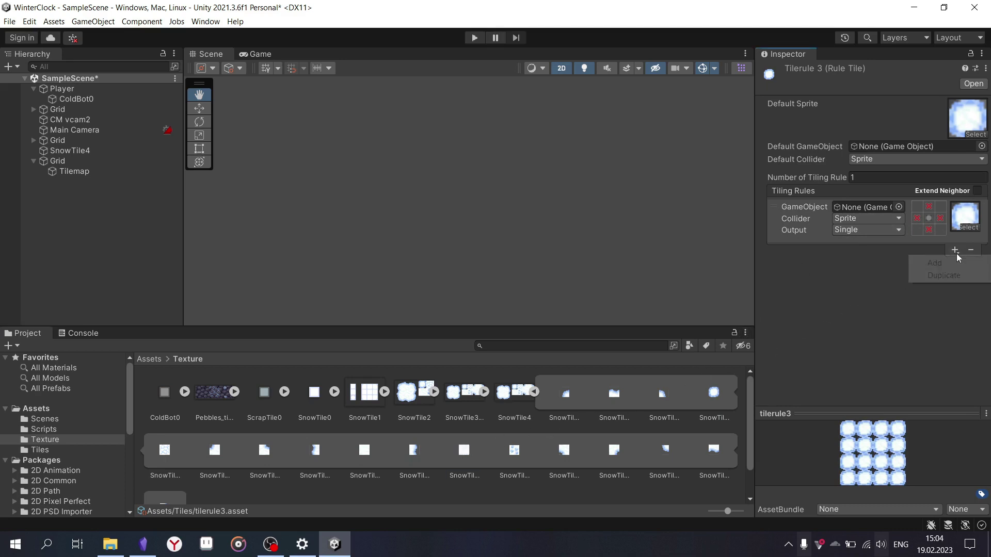
pyautogui.click(949, 261)
pyautogui.moveTo(460, 451); pyautogui.dragTo(958, 269)
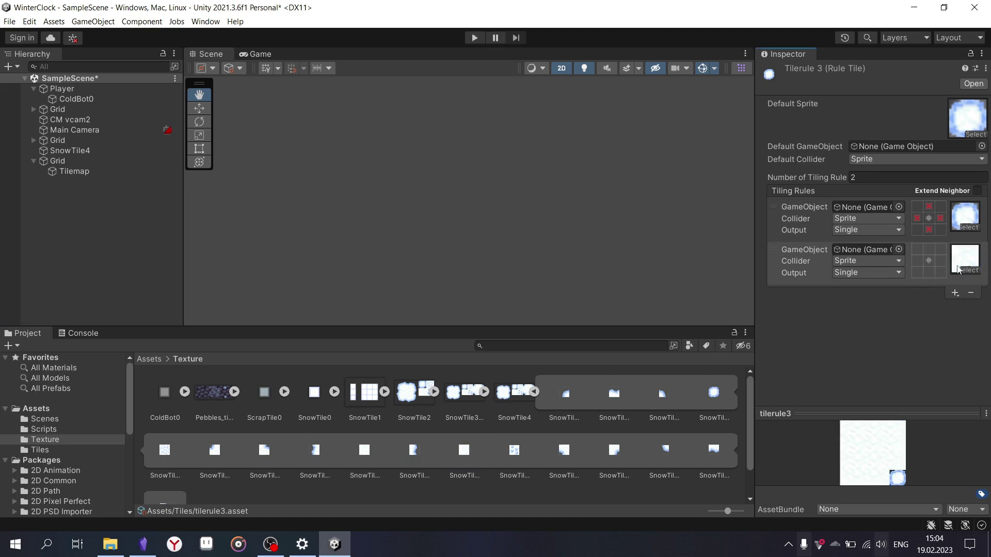
pyautogui.click(928, 249)
pyautogui.click(916, 261)
pyautogui.click(928, 272)
pyautogui.click(940, 260)
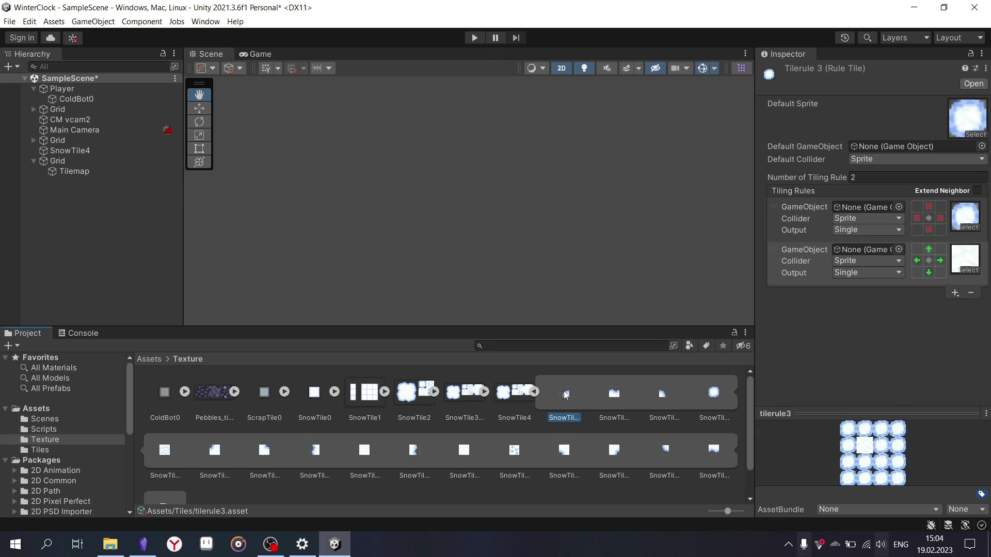
# Duplicate rule 2 as a third rule blocking top and left, with a snow corner sprite.
pyautogui.click(955, 293)
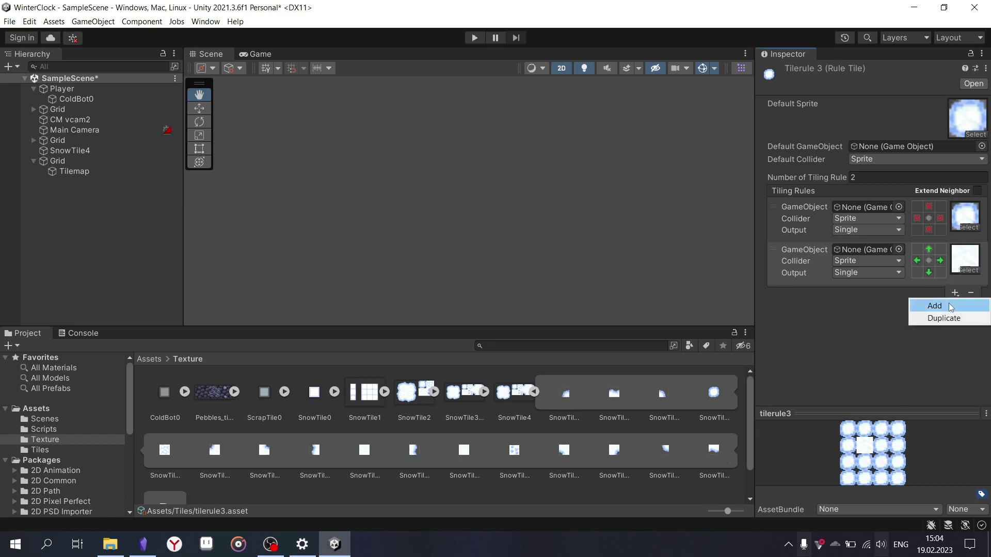
pyautogui.click(949, 307)
pyautogui.click(973, 336)
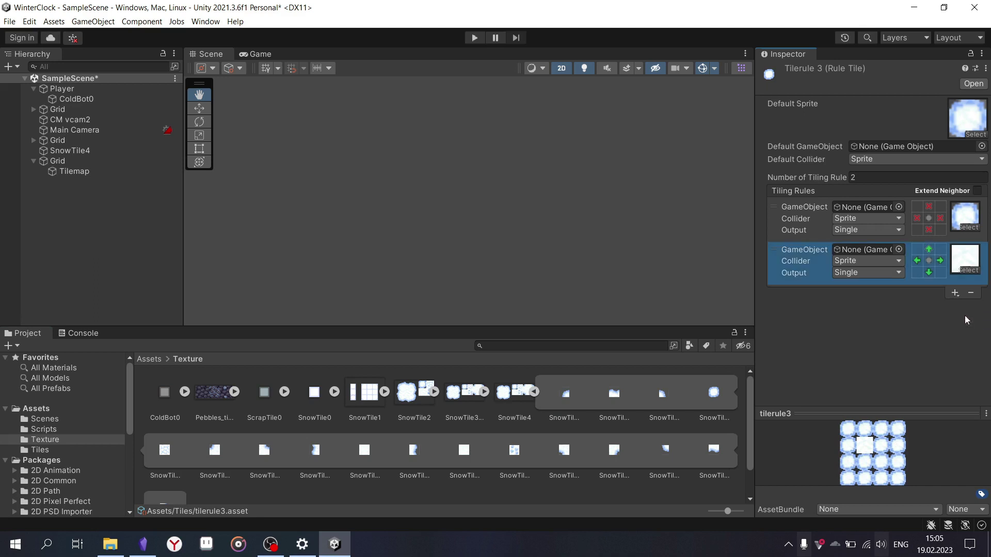
pyautogui.click(955, 294)
pyautogui.click(957, 318)
pyautogui.click(928, 292)
pyautogui.click(917, 303)
pyautogui.moveTo(565, 414); pyautogui.dragTo(965, 302)
pyautogui.click(955, 335)
# Add rules 4–6: rule 5 blocks the right neighbour; rule 6 gets an edge sprite requiring a neighbour above.
pyautogui.click(944, 360)
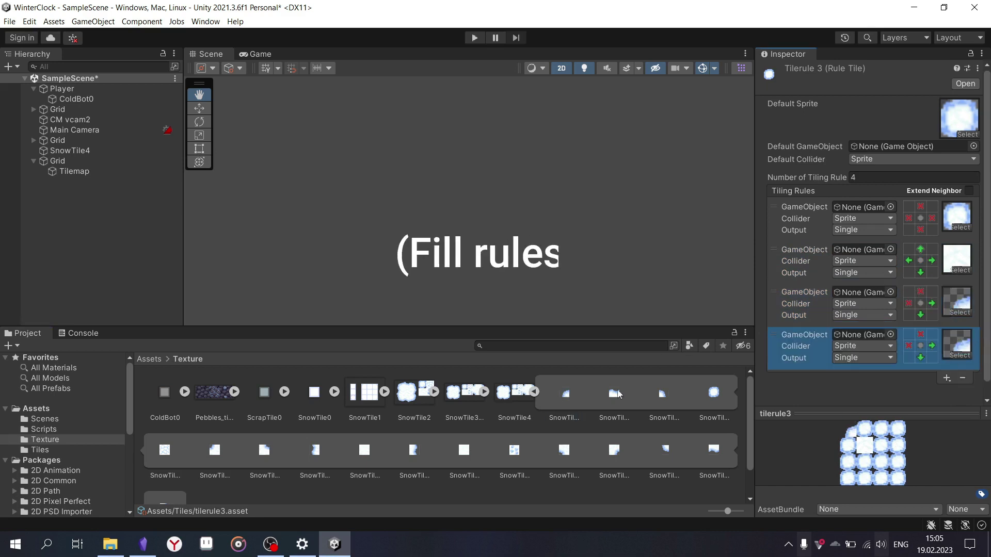
pyautogui.click(946, 378)
pyautogui.moveTo(671, 399); pyautogui.dragTo(957, 331)
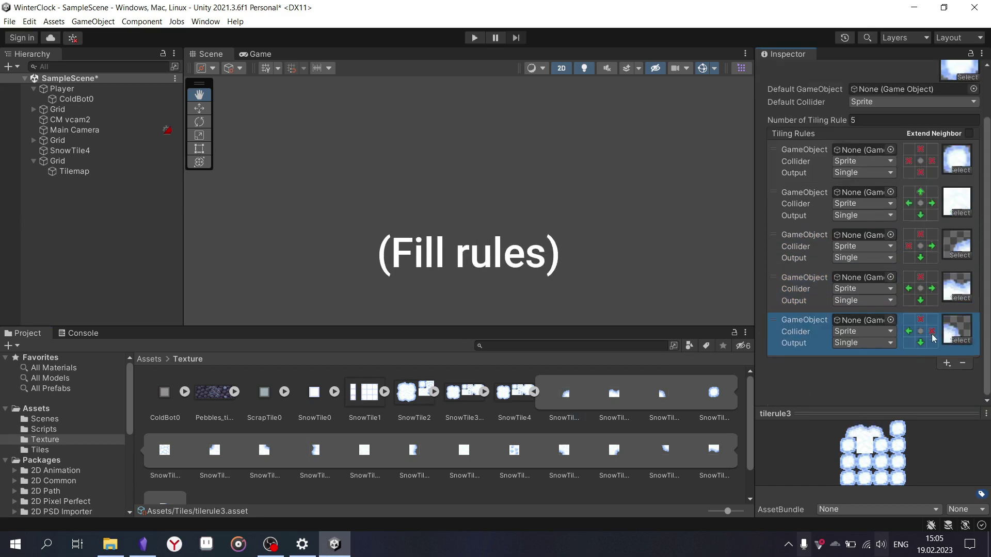
pyautogui.click(931, 331)
pyautogui.click(946, 363)
pyautogui.scroll(-1, 871, 233)
pyautogui.moveTo(457, 438); pyautogui.dragTo(957, 330)
pyautogui.click(920, 319)
# Duplicate into rule 7 blocking the bottom and rule 8 with a new sprite requiring a right neighbour.
pyautogui.click(947, 363)
pyautogui.click(924, 387)
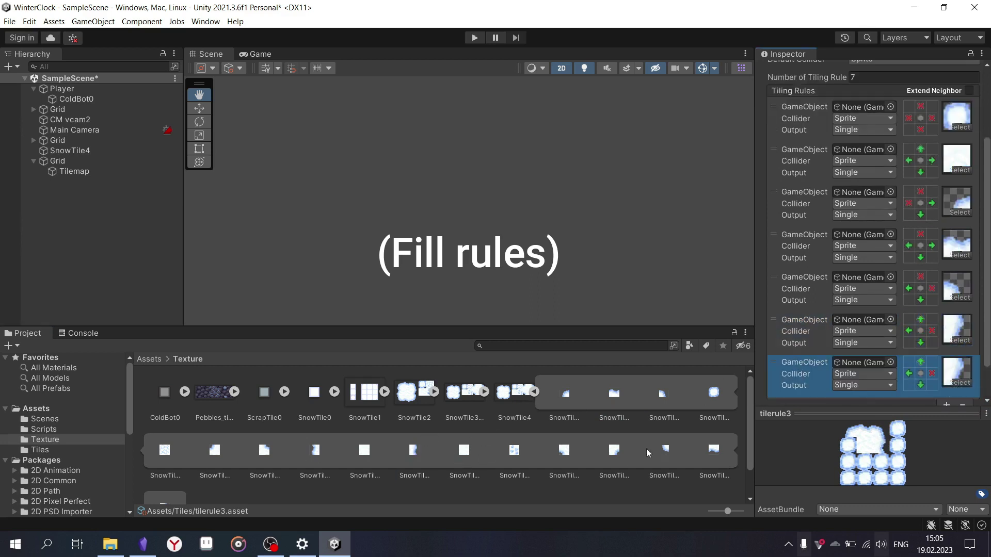
pyautogui.scroll(-1, 648, 453)
pyautogui.scroll(-1, 872, 232)
pyautogui.click(920, 343)
pyautogui.click(946, 405)
pyautogui.click(924, 429)
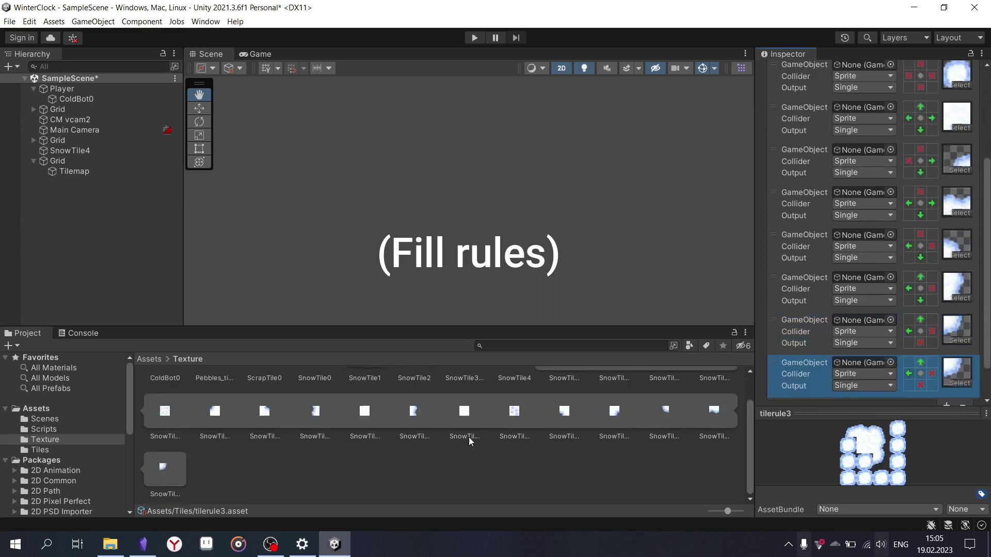
pyautogui.scroll(-1, 872, 232)
pyautogui.moveTo(468, 438); pyautogui.dragTo(957, 330)
pyautogui.click(931, 330)
# Duplicate into rule 9 blocking the left with a new sprite, and rule 10 requiring a neighbour below.
pyautogui.click(946, 362)
pyautogui.click(924, 386)
pyautogui.click(908, 373)
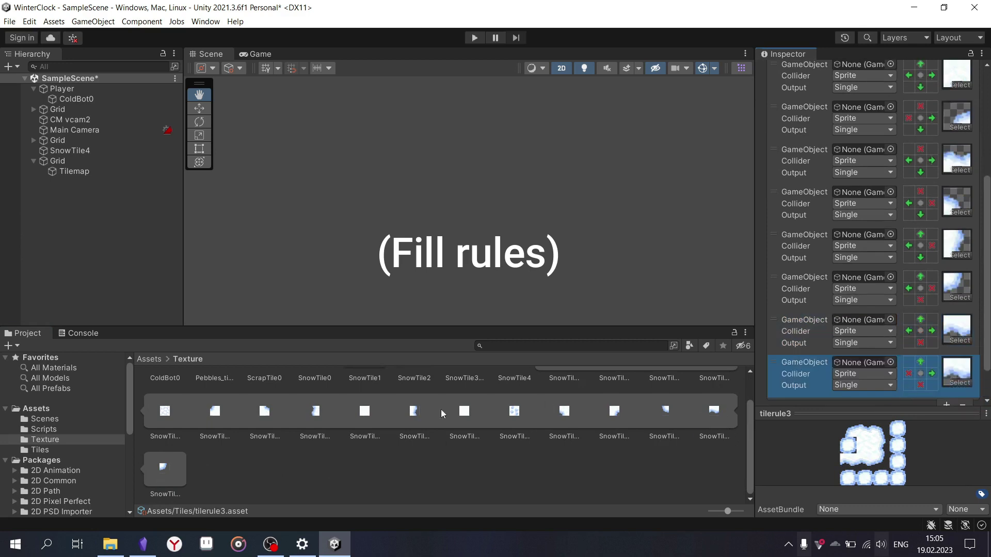
pyautogui.moveTo(441, 413); pyautogui.dragTo(957, 373)
pyautogui.scroll(-1, 957, 373)
pyautogui.click(946, 364)
pyautogui.click(924, 387)
pyautogui.scroll(-1, 923, 372)
pyautogui.click(920, 343)
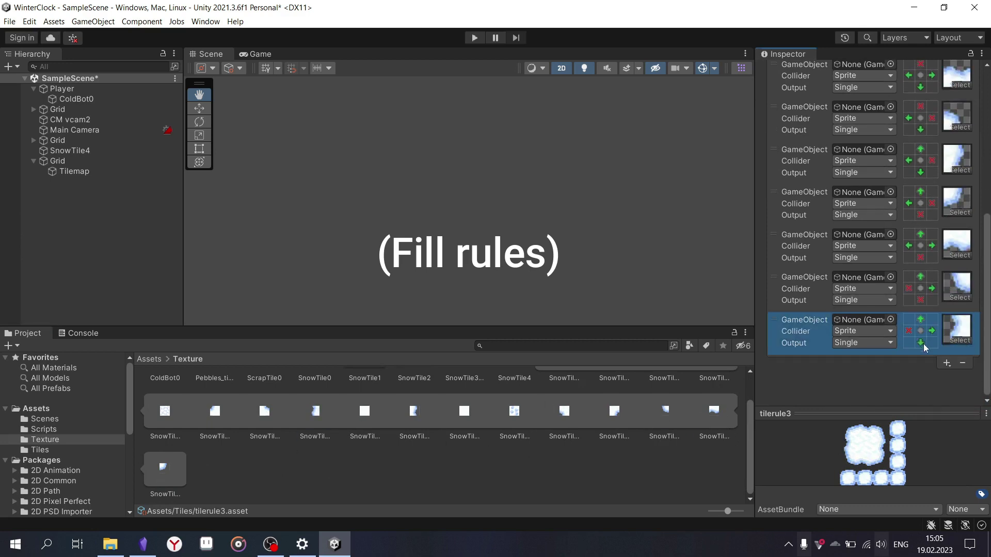
# Locate rule 2's sprite in the project and view rule 2's collider options.
pyautogui.scroll(6, 904, 366)
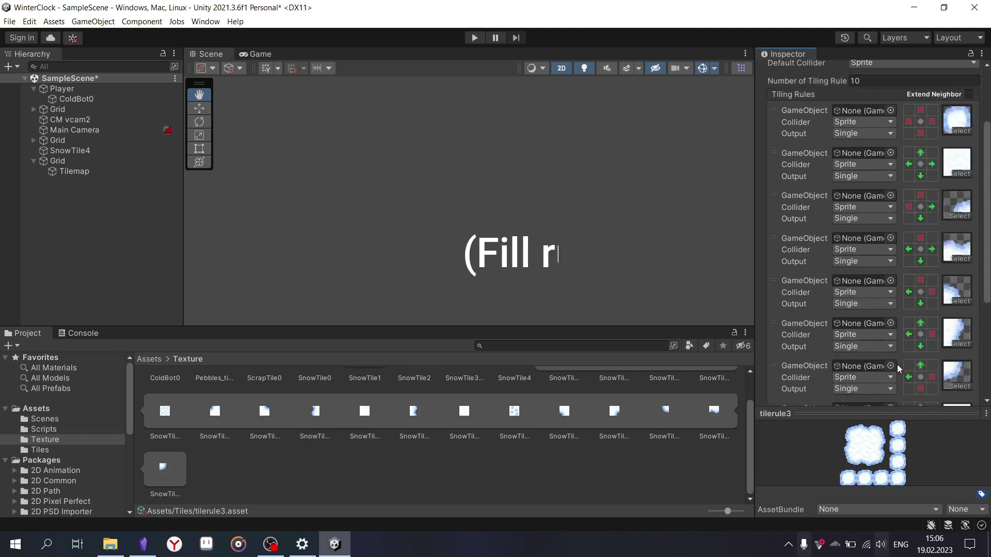
pyautogui.click(949, 260)
pyautogui.click(865, 267)
# Make rule 2 output Random with Size 3, then select the Tilemap from the Tiles folder.
pyautogui.click(827, 268)
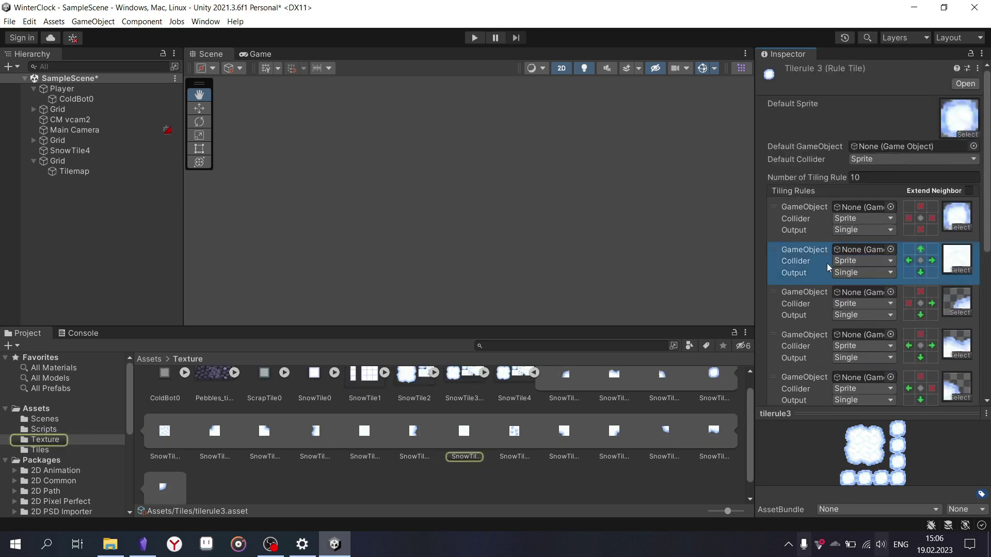
pyautogui.click(852, 273)
pyautogui.click(866, 297)
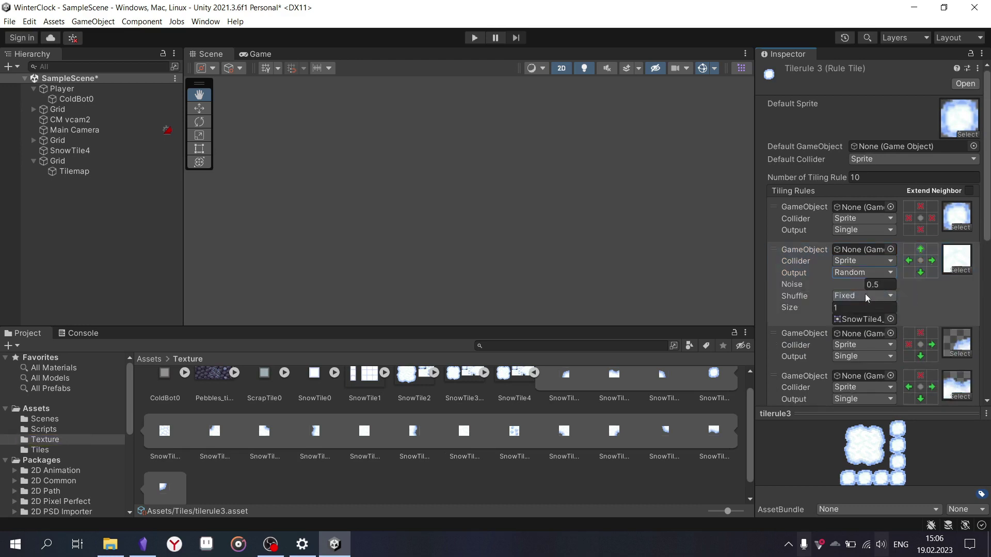
pyautogui.click(860, 307)
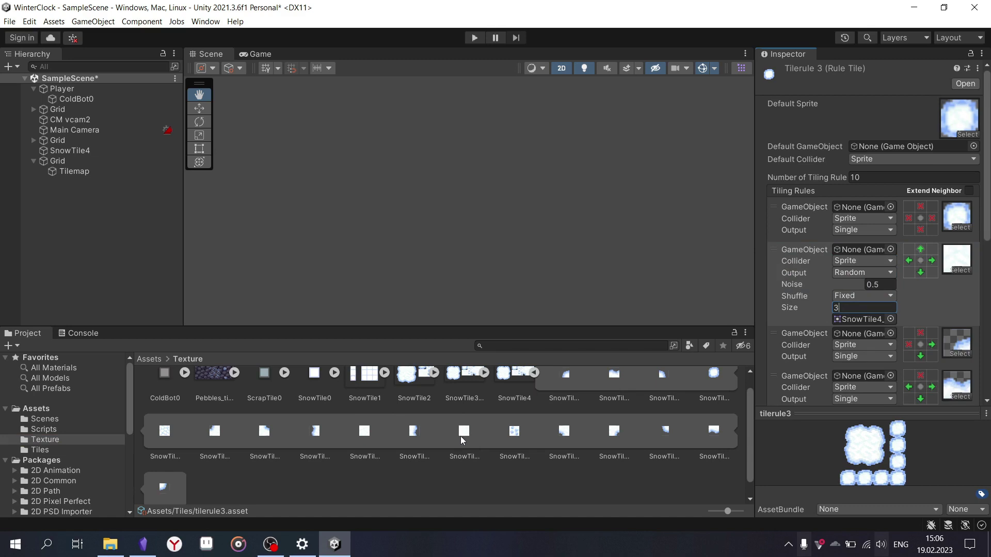
pyautogui.press('Return')
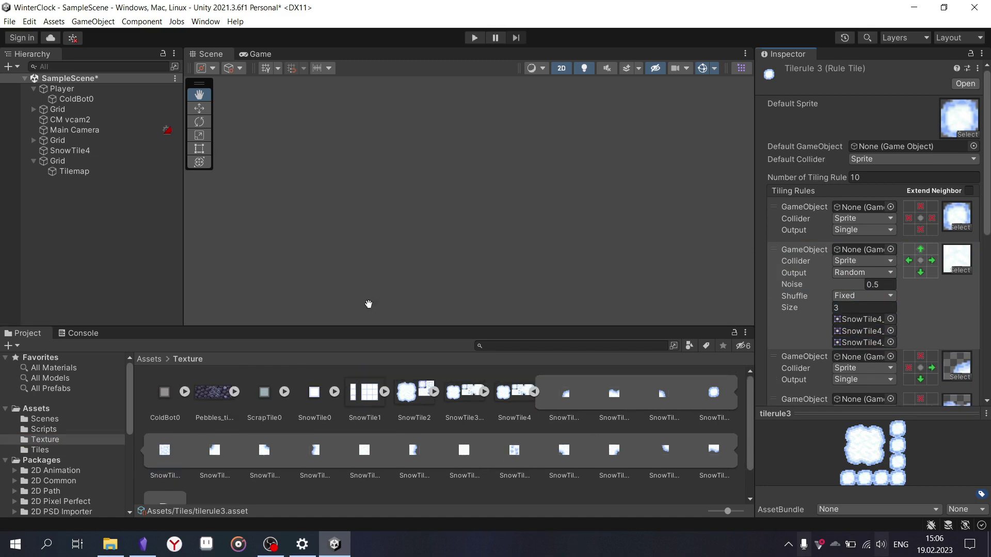
pyautogui.click(45, 450)
pyautogui.click(73, 171)
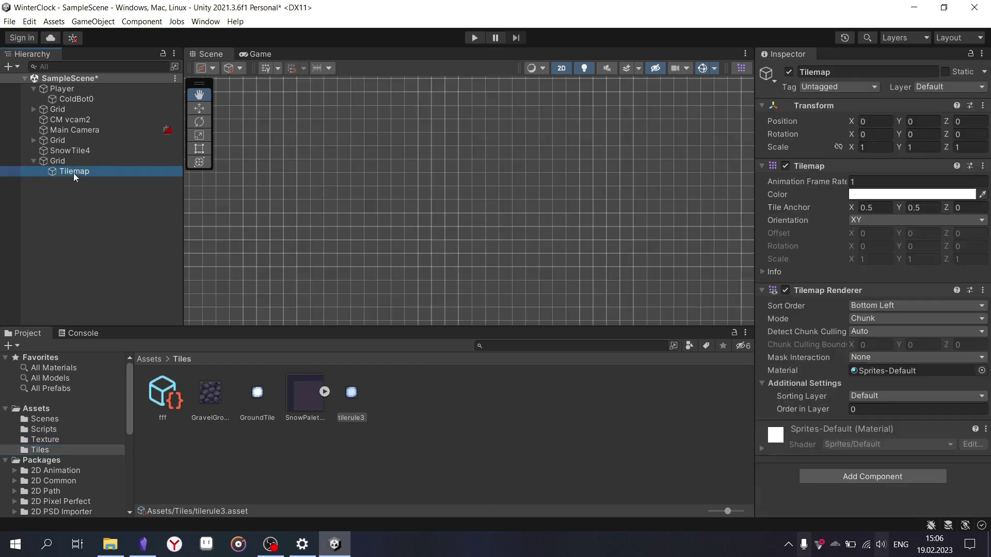
# Dock the Tile Palette, add tilerule3 to the SnowPalette, and pick it for painting.
pyautogui.click(741, 68)
pyautogui.moveTo(654, 95); pyautogui.dragTo(752, 88)
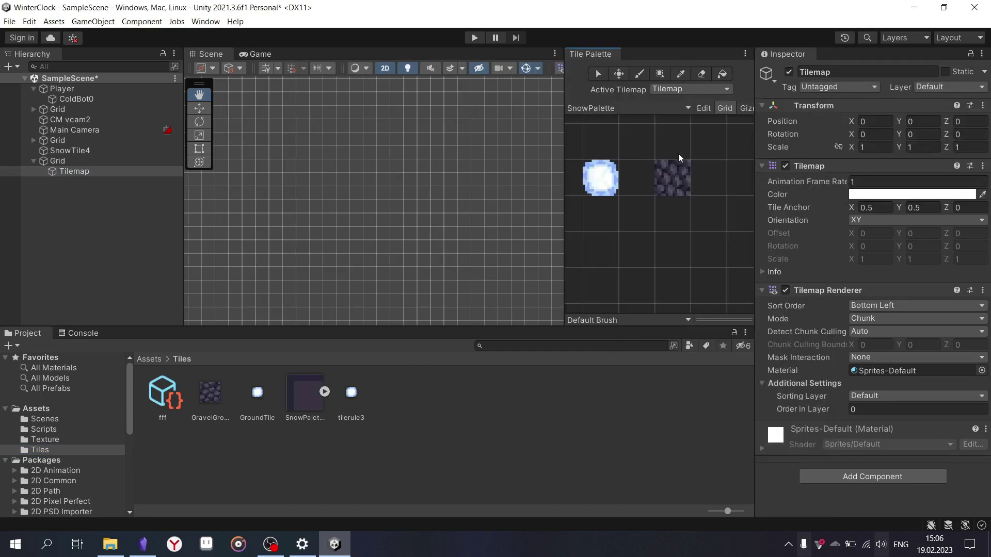
pyautogui.moveTo(346, 404); pyautogui.dragTo(639, 277)
pyautogui.click(680, 74)
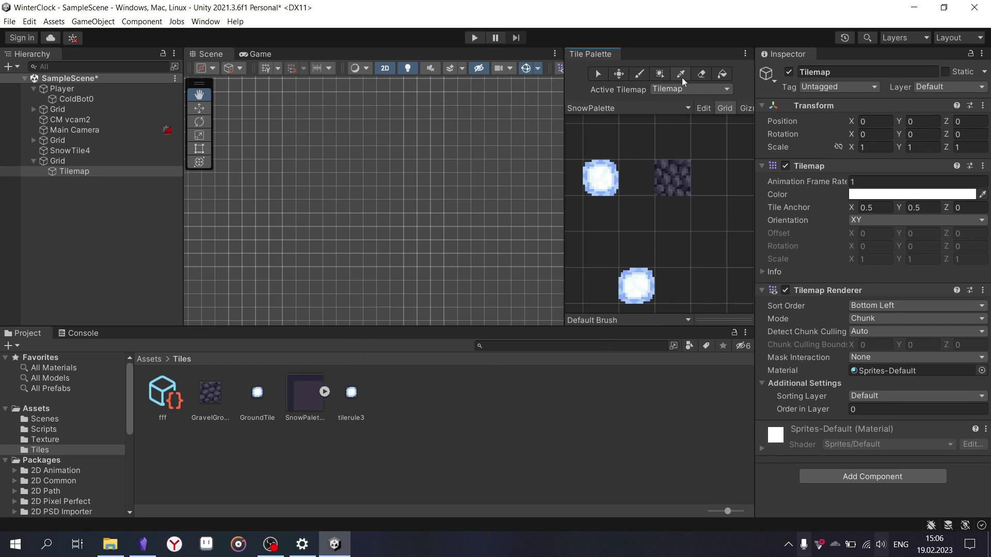
pyautogui.click(640, 295)
# Brush-paint a snow blob, then Box Fill a large snow rectangle at upper left.
pyautogui.moveTo(384, 195); pyautogui.dragTo(410, 183)
pyautogui.scroll(5, 404, 188)
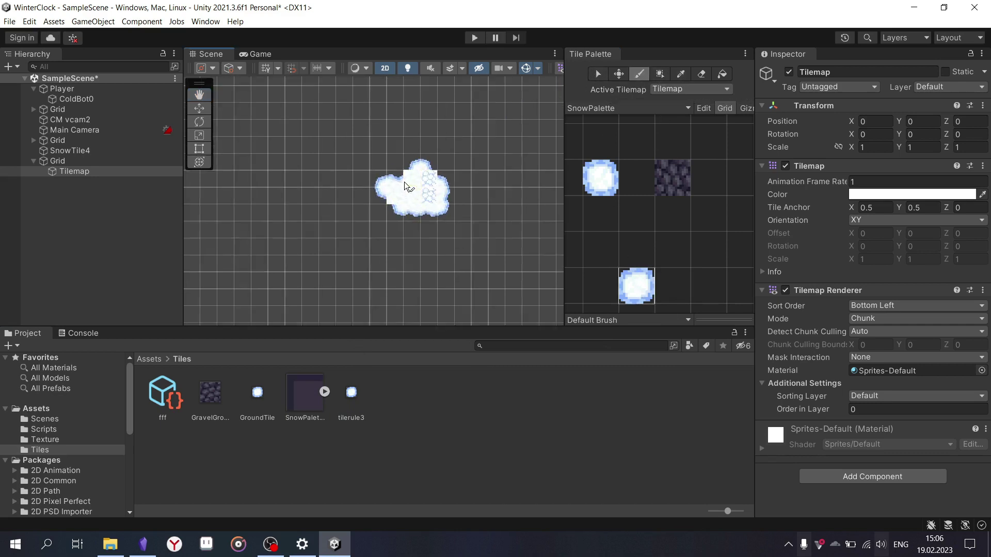
pyautogui.moveTo(395, 150)
pyautogui.mouseDown()
pyautogui.moveTo(341, 193)
pyautogui.moveTo(387, 255)
pyautogui.moveTo(444, 258)
pyautogui.moveTo(470, 206)
pyautogui.mouseUp()
pyautogui.scroll(-5, 433, 198)
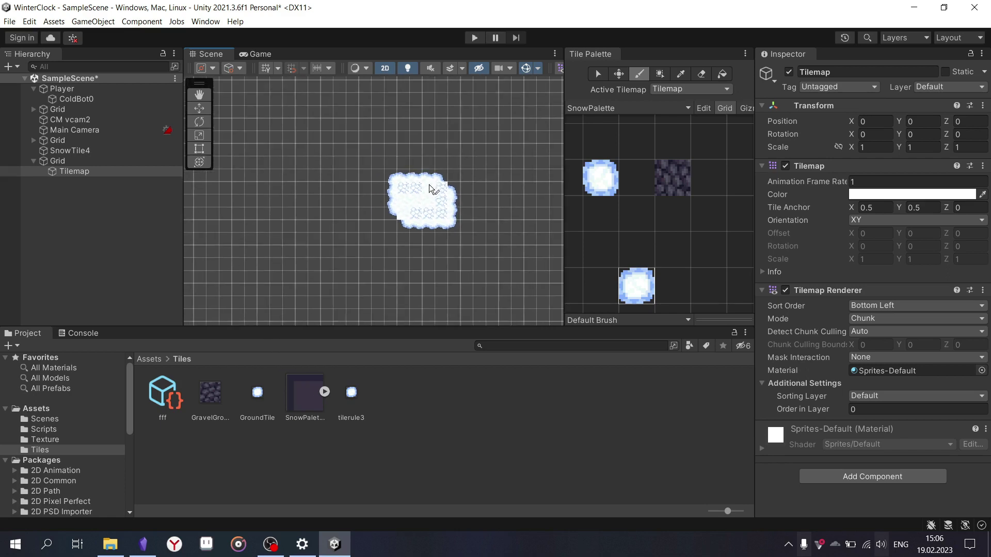
pyautogui.click(658, 76)
pyautogui.moveTo(279, 96)
pyautogui.mouseDown()
pyautogui.moveTo(370, 173)
pyautogui.moveTo(550, 292)
pyautogui.mouseUp()
# Try tilerule3's fill rule Noise at 0.1, 0.2, 0.3 and 0.4 to compare.
pyautogui.click(356, 393)
pyautogui.click(882, 286)
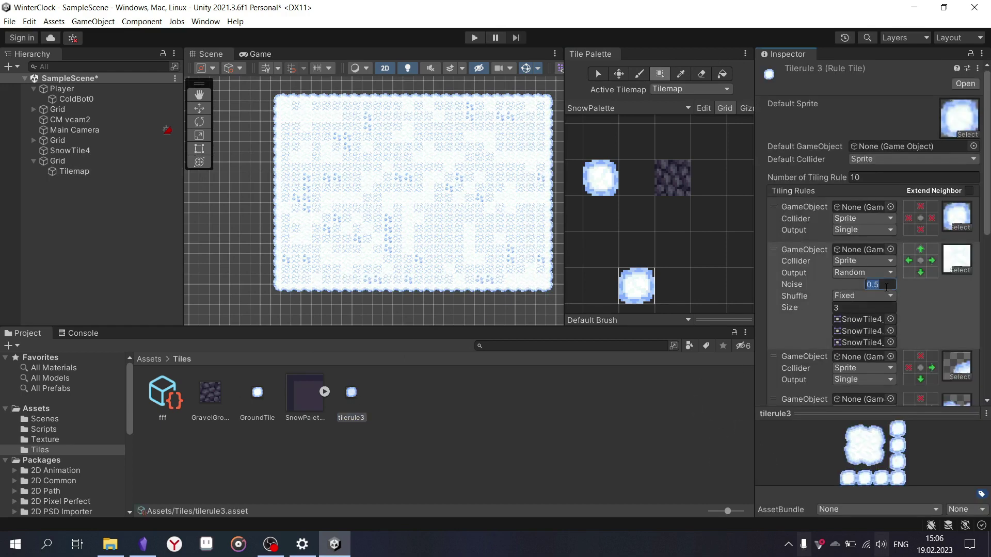
pyautogui.press('BackSpace')
pyautogui.write('1')
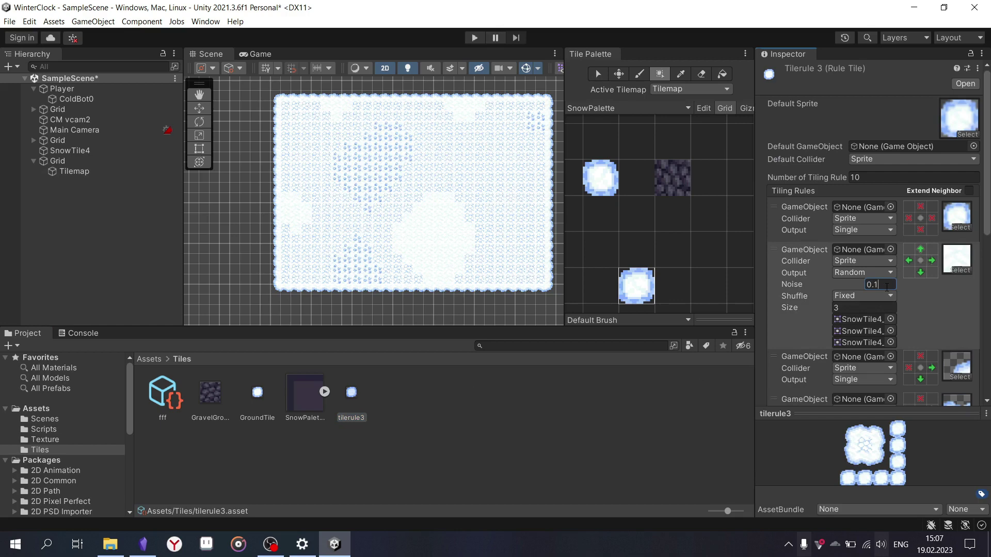
pyautogui.press('BackSpace')
pyautogui.write('2')
pyautogui.press('BackSpace')
pyautogui.write('3')
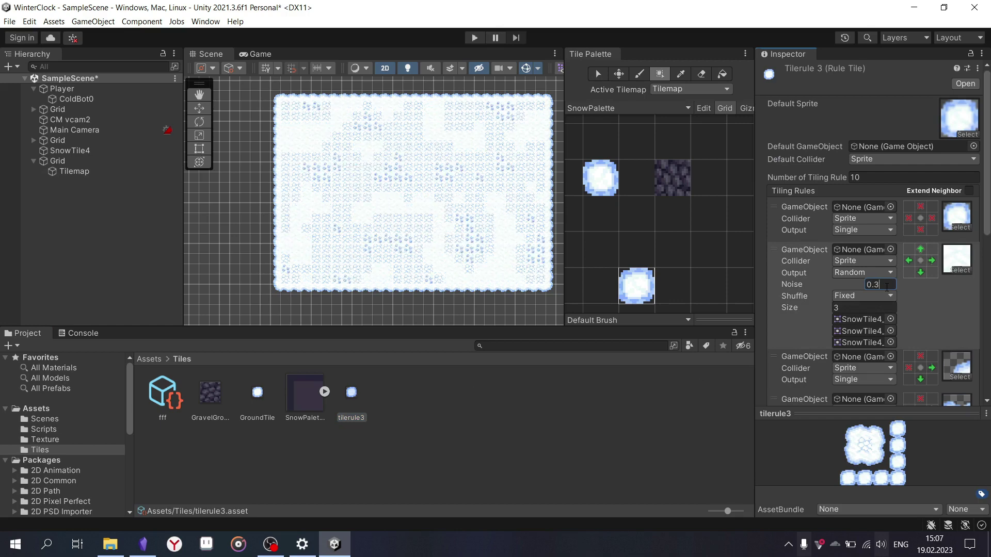
pyautogui.press('BackSpace')
pyautogui.write('4')
# Set the fill rule's Noise back to 0.1.
pyautogui.press('BackSpace')
pyautogui.write('0')
pyautogui.press('BackSpace')
pyautogui.write('1')
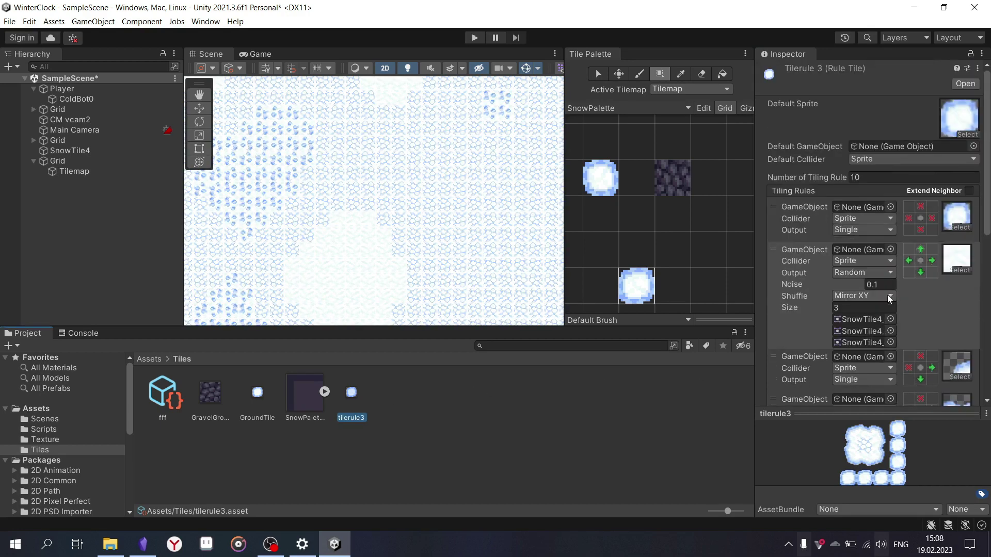
# Fill rule 2's three Random output slots with the Pebbles_tile sub-sprites.
pyautogui.click(52, 439)
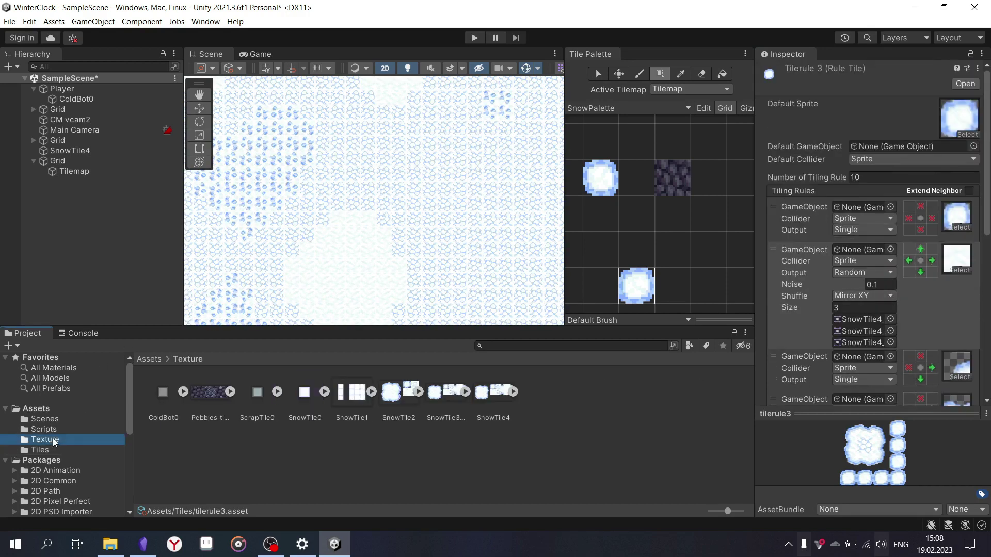
pyautogui.click(230, 392)
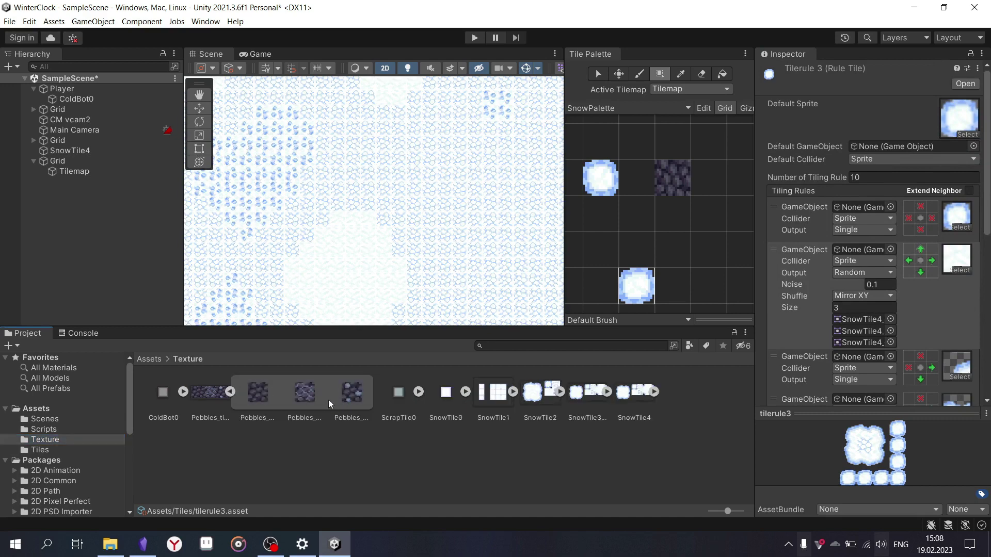
pyautogui.moveTo(303, 395); pyautogui.dragTo(850, 331)
pyautogui.moveTo(326, 388); pyautogui.dragTo(862, 345)
pyautogui.moveTo(257, 391); pyautogui.dragTo(859, 320)
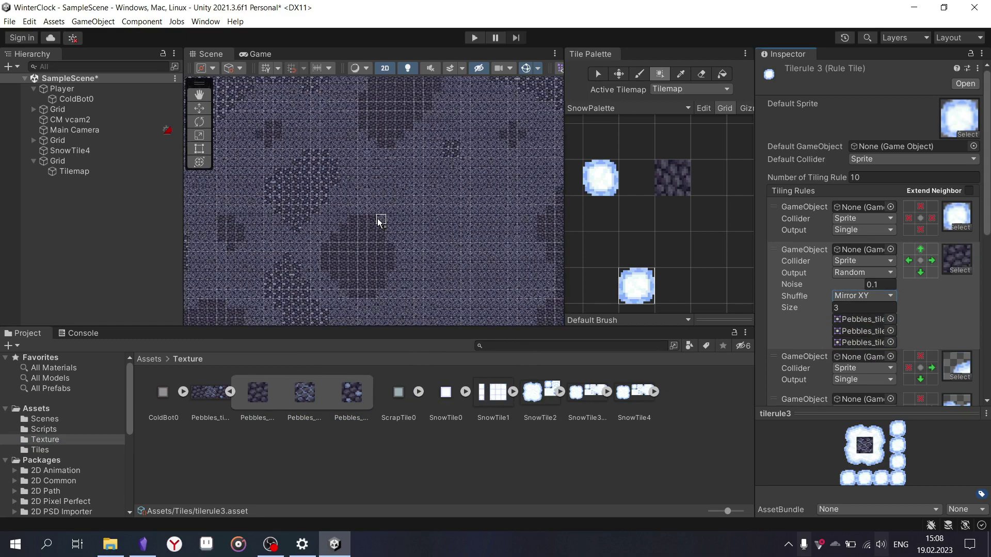